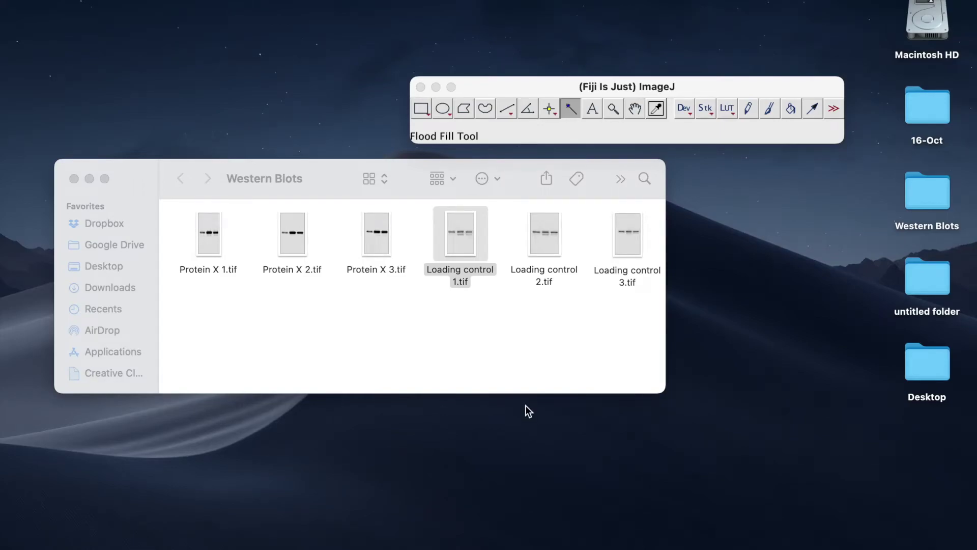
# Look over the three Protein X and three Loading control blot images in the Western Blots folder
pyautogui.moveTo(547, 85)
pyautogui.mouseDown()
pyautogui.moveTo(591, 78)
pyautogui.moveTo(549, 76)
pyautogui.mouseUp()
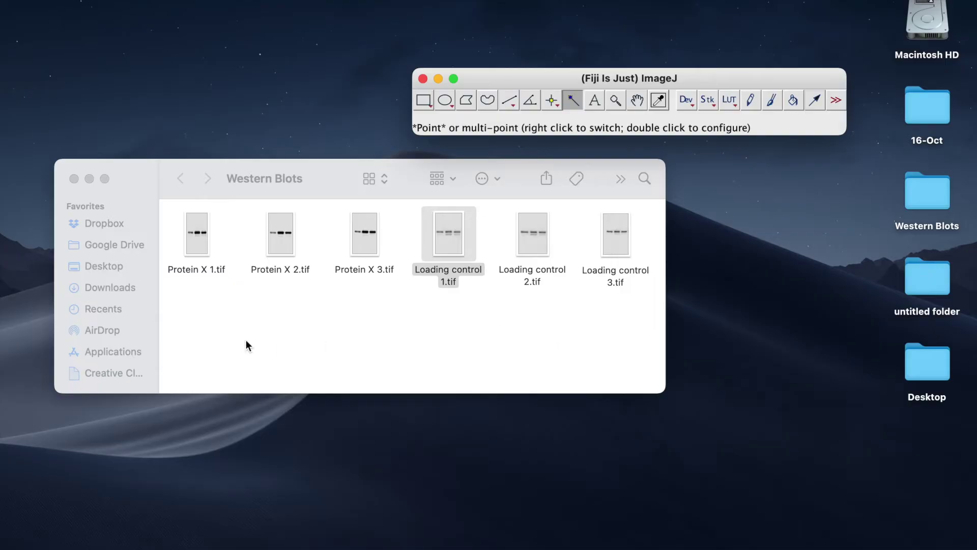
pyautogui.click(203, 237)
pyautogui.click(291, 239)
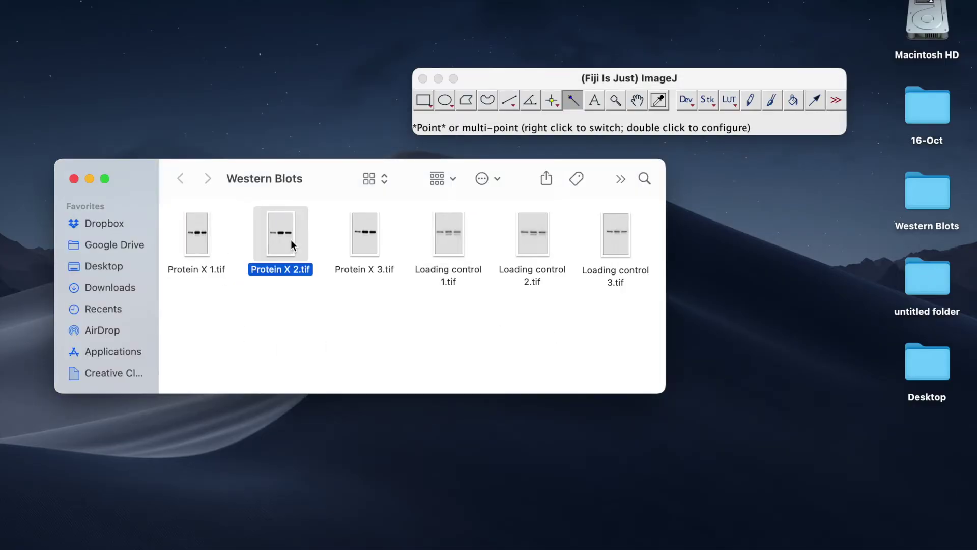
pyautogui.click(358, 253)
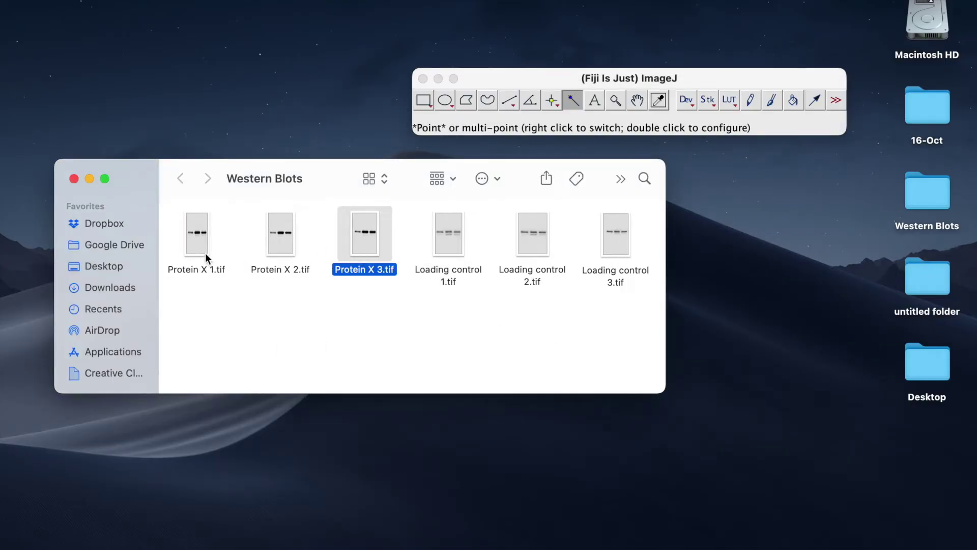
pyautogui.click(198, 240)
pyautogui.click(282, 251)
pyautogui.click(359, 254)
pyautogui.click(446, 240)
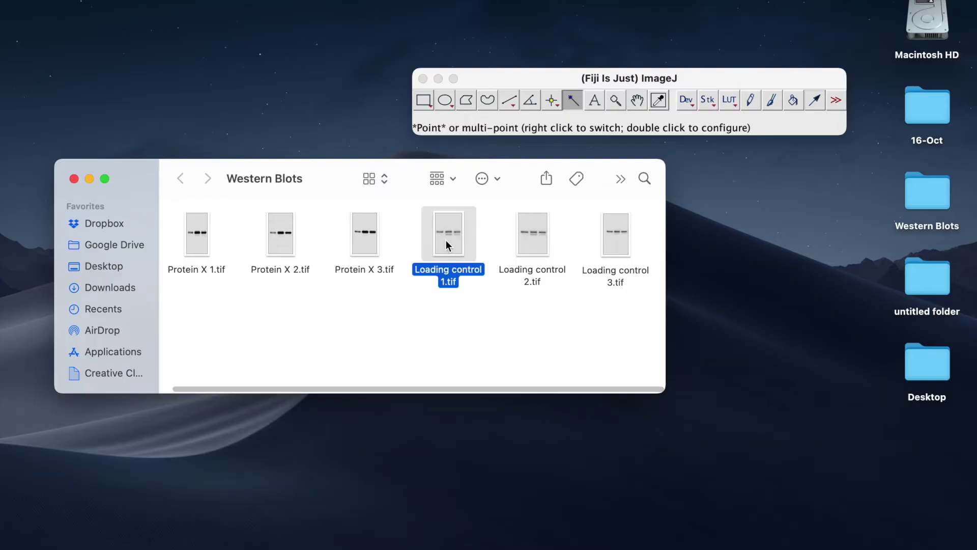
pyautogui.click(530, 244)
pyautogui.click(628, 259)
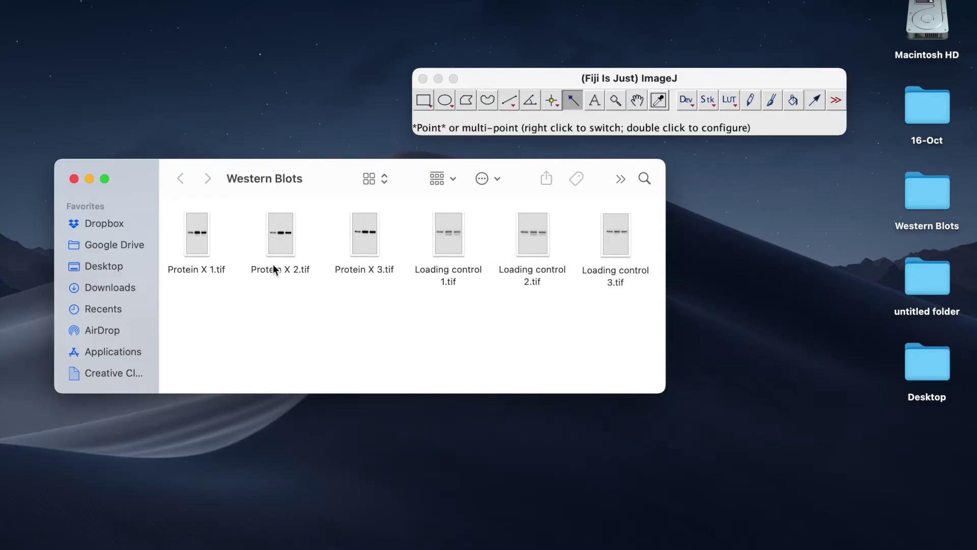
# Select Protein X 1.tif and bring up Fiji's File menu
pyautogui.click(204, 236)
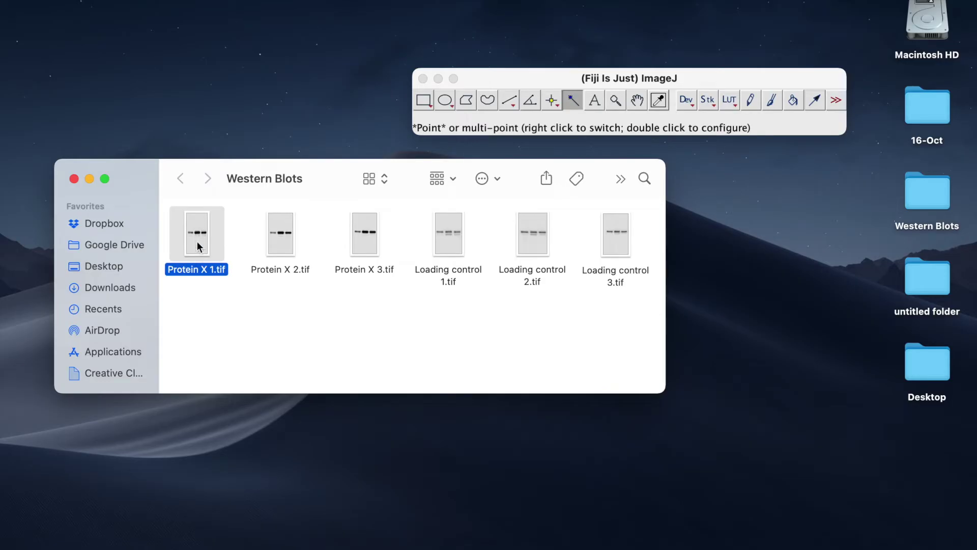
pyautogui.click(573, 99)
pyautogui.click(120, 8)
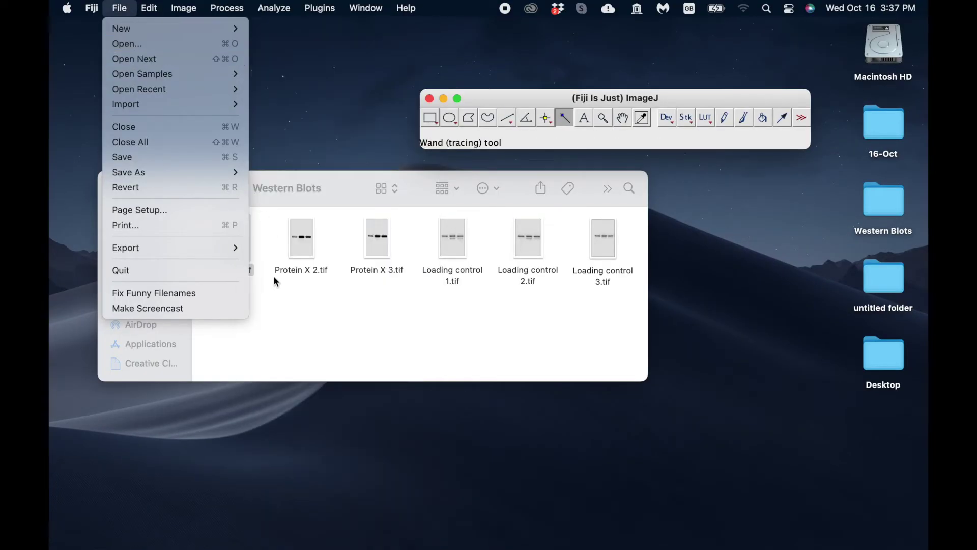
# Open Protein X 1.tif in Fiji by dragging it from the Western Blots folder
pyautogui.click(275, 281)
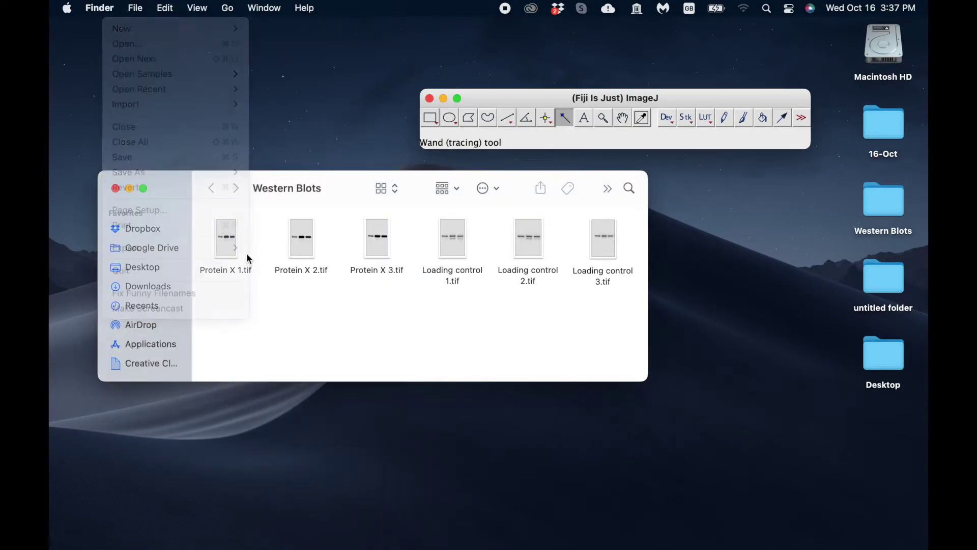
pyautogui.moveTo(249, 238); pyautogui.dragTo(496, 144)
pyautogui.click(397, 123)
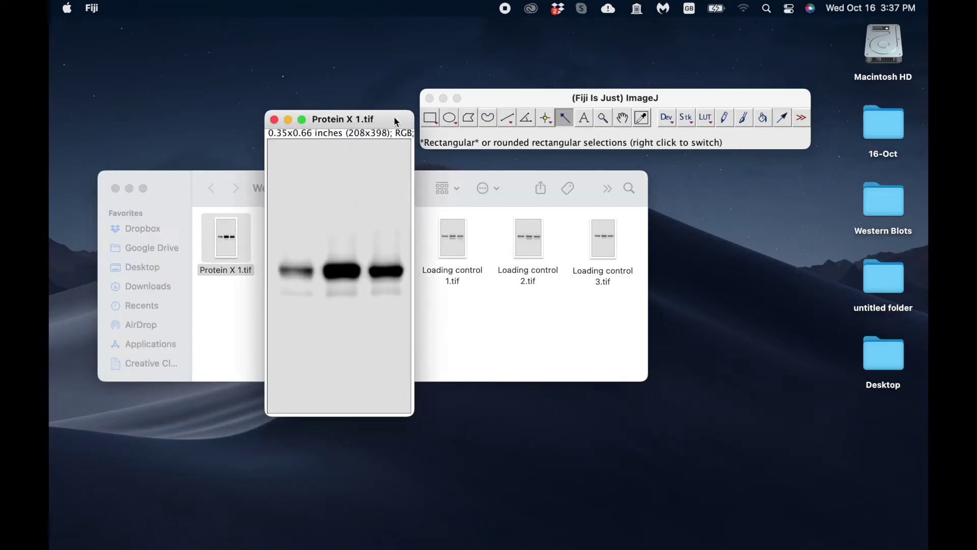
# Draw a thin rectangular selection across all three Protein X bands
pyautogui.click(432, 119)
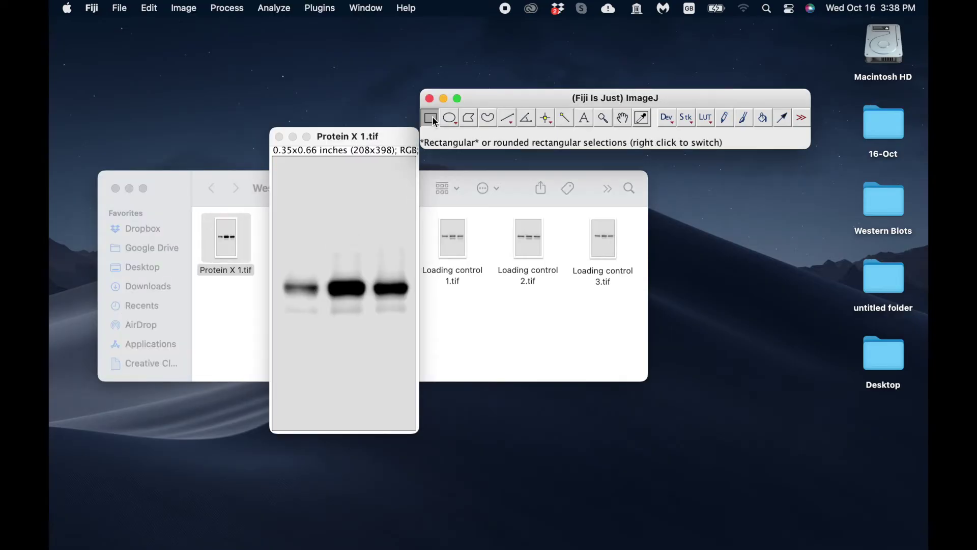
pyautogui.click(279, 272)
pyautogui.moveTo(278, 272); pyautogui.dragTo(414, 303)
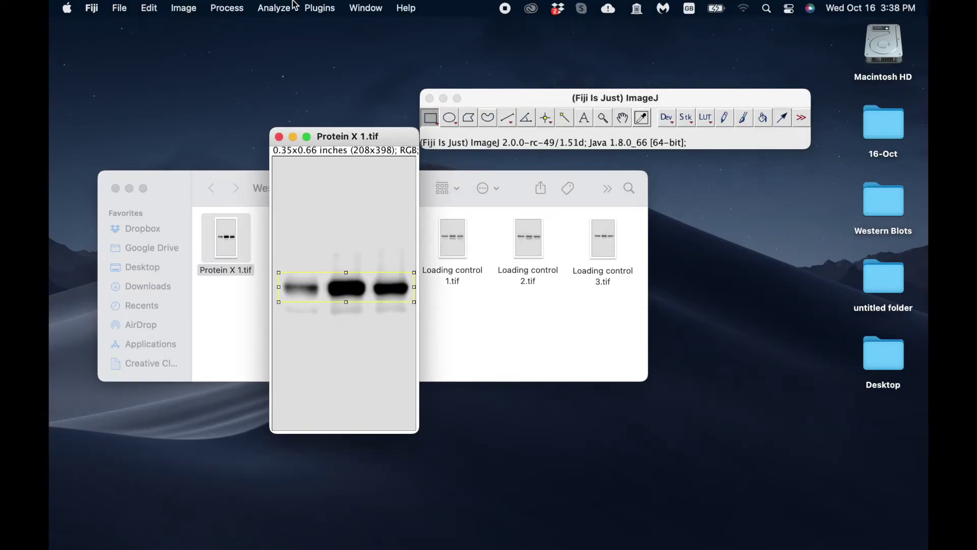
pyautogui.click(274, 8)
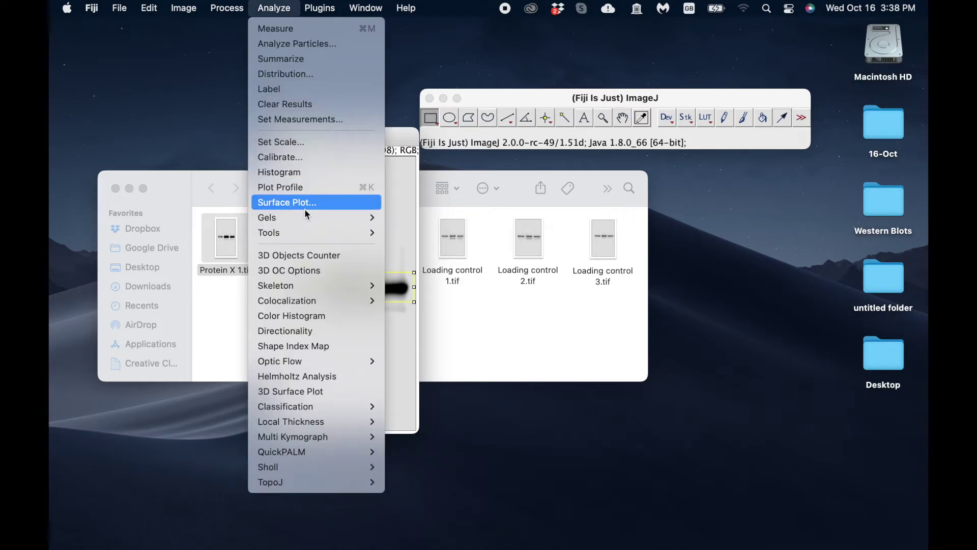
# Mark the band strip as the first gel lane and plot its lane intensity profile
pyautogui.moveTo(307, 220)
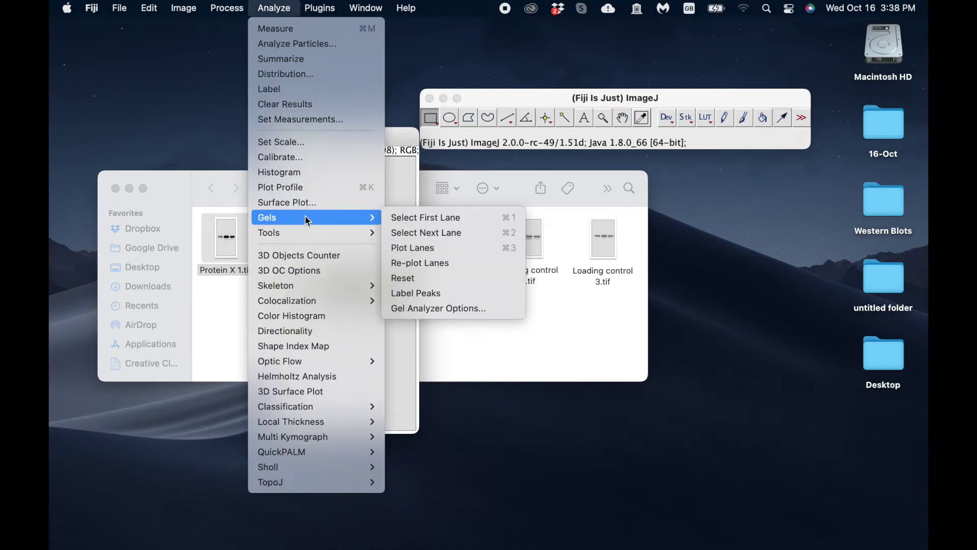
pyautogui.click(436, 222)
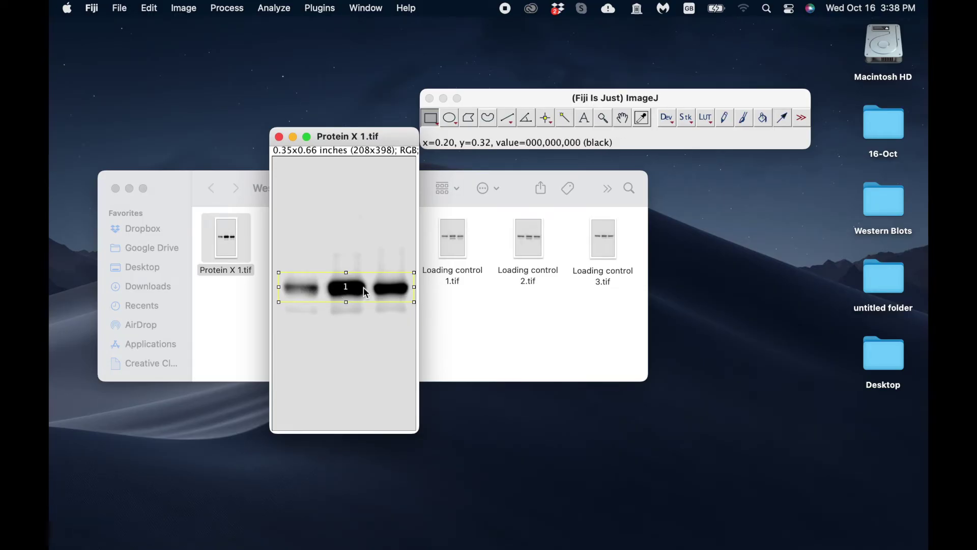
pyautogui.click(283, 7)
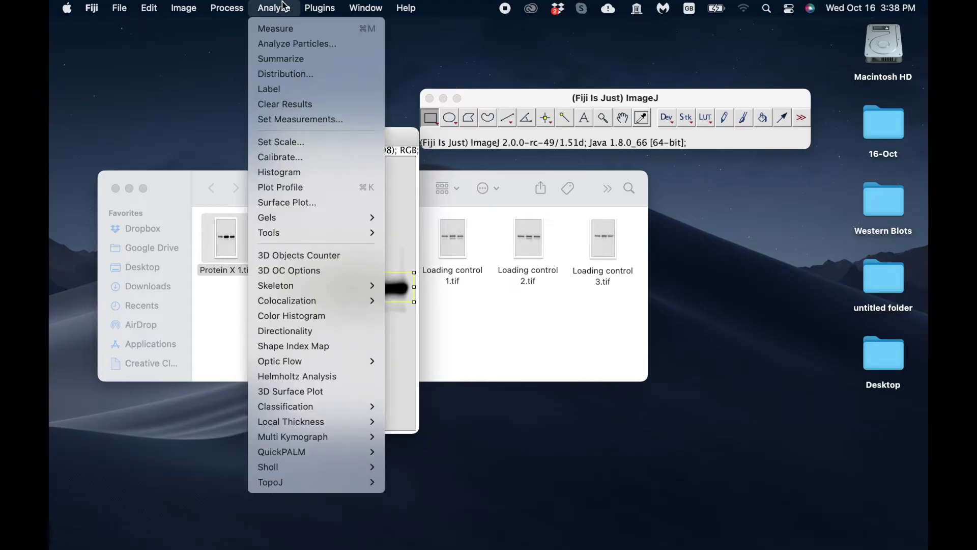
pyautogui.moveTo(309, 218)
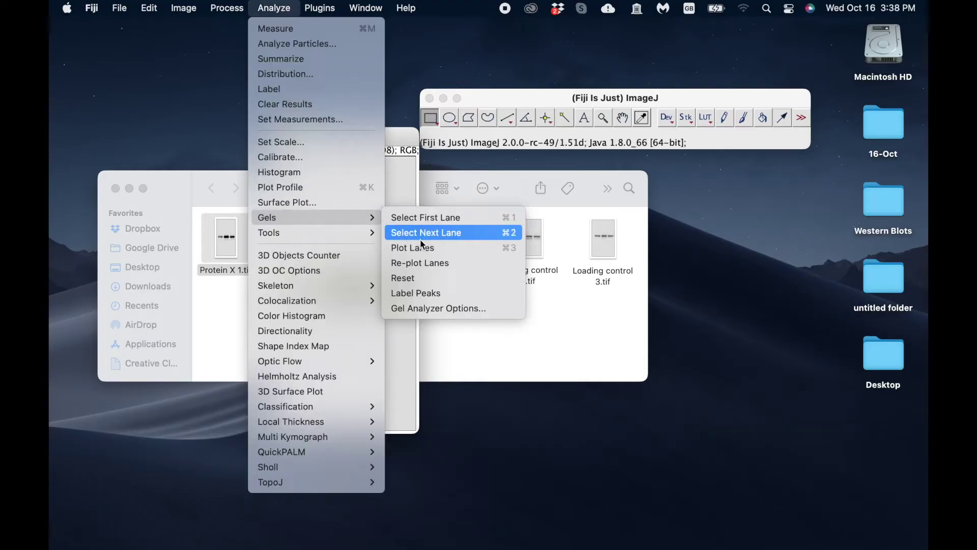
pyautogui.click(428, 250)
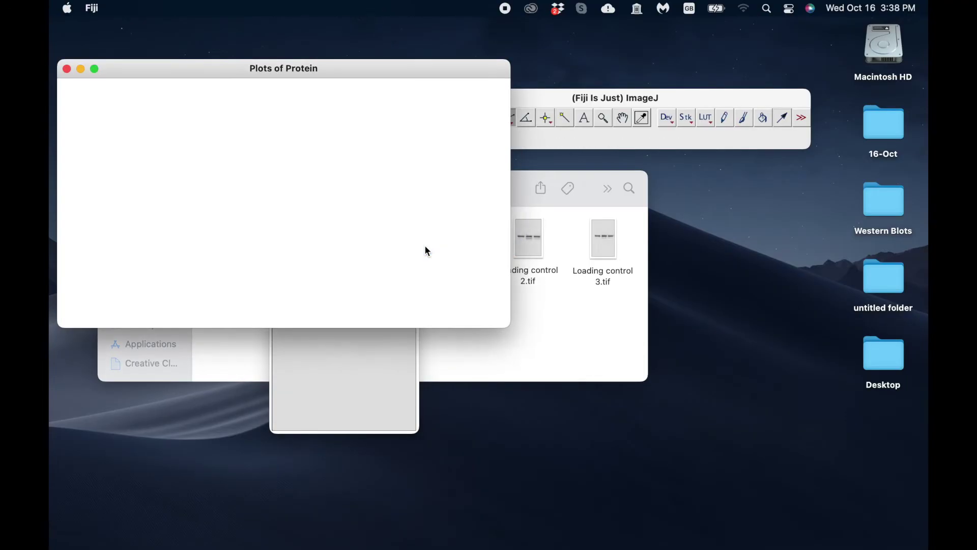
# Rearrange the plot and tool windows, then draw a line closing the middle–right peak valley
pyautogui.moveTo(218, 68); pyautogui.dragTo(231, 110)
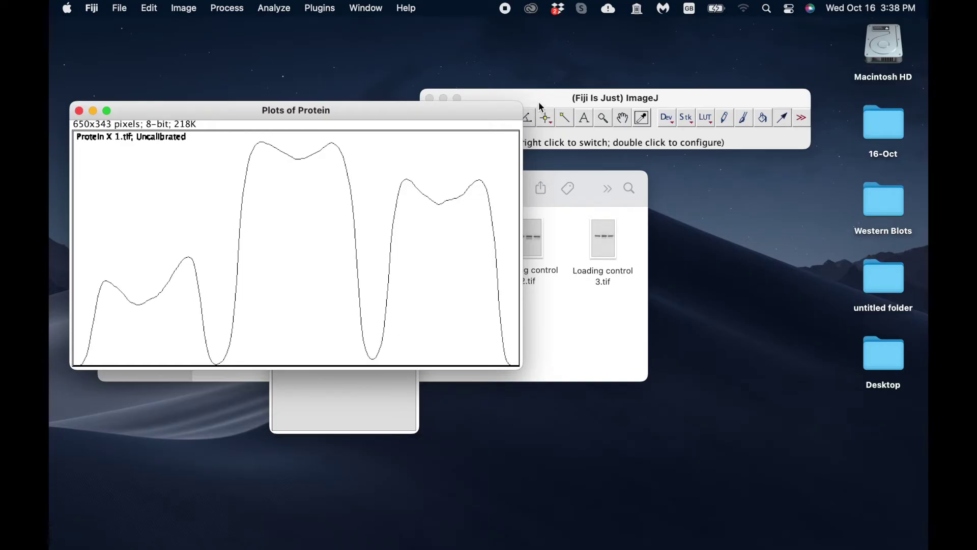
pyautogui.moveTo(541, 107); pyautogui.dragTo(622, 101)
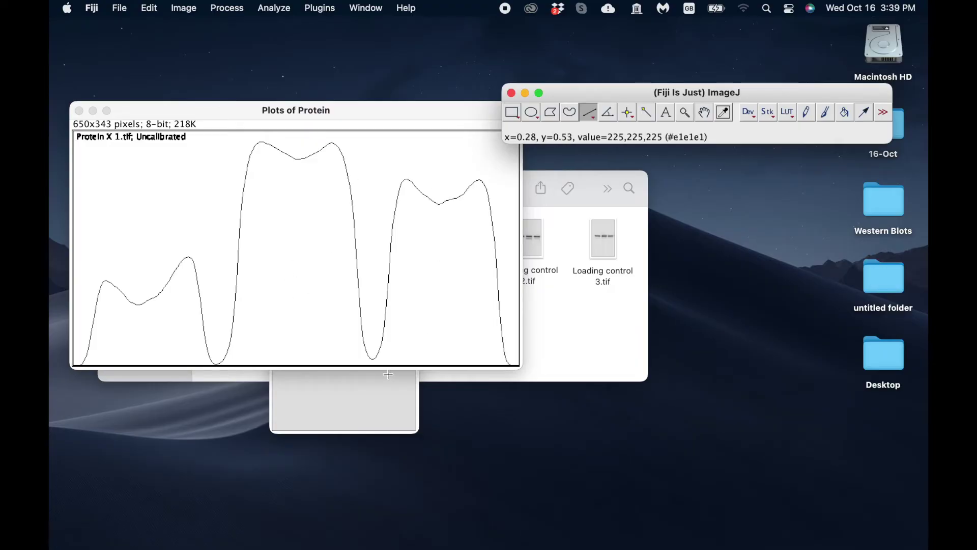
pyautogui.click(374, 358)
pyautogui.moveTo(374, 355); pyautogui.dragTo(375, 374)
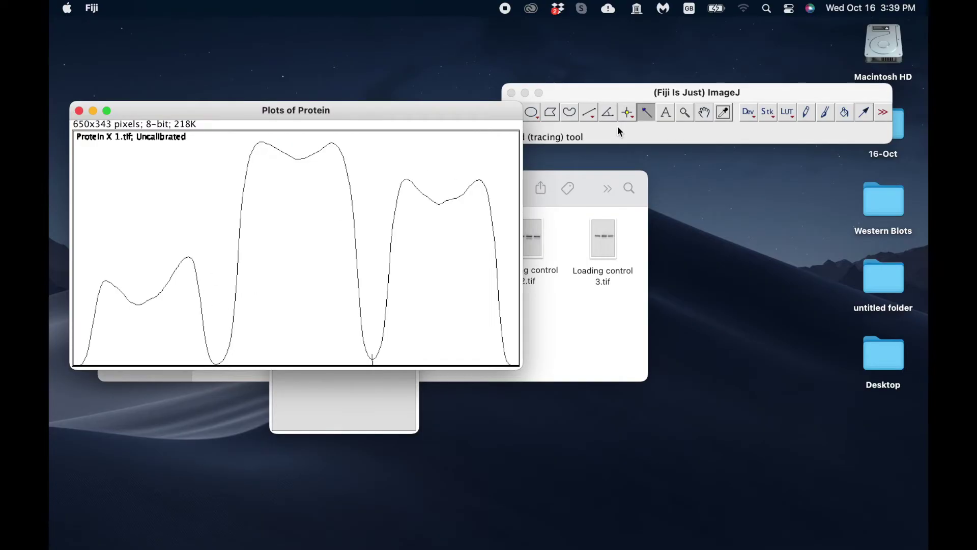
# Measure the three peak areas with the Wand tool: 18937.844, 54006.380 and 40281.551
pyautogui.click(644, 113)
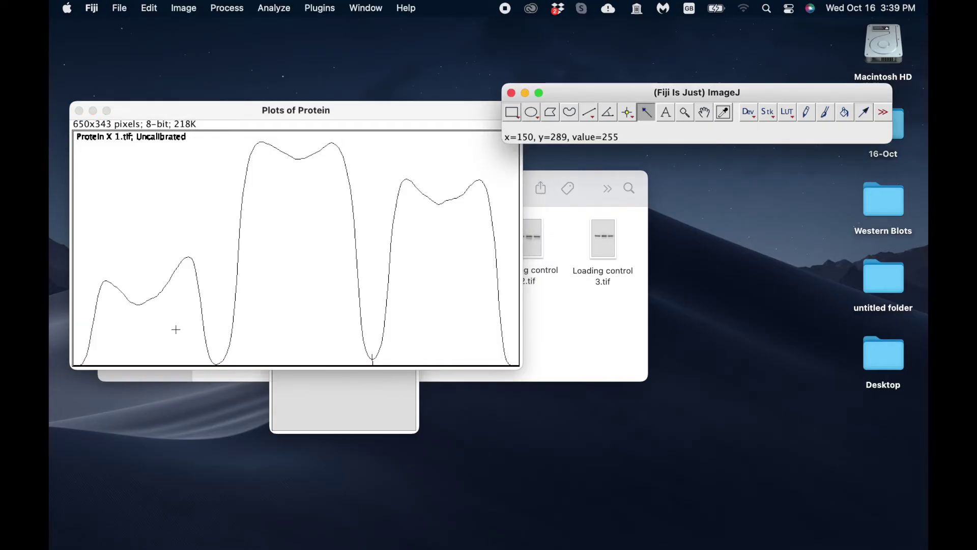
pyautogui.click(176, 329)
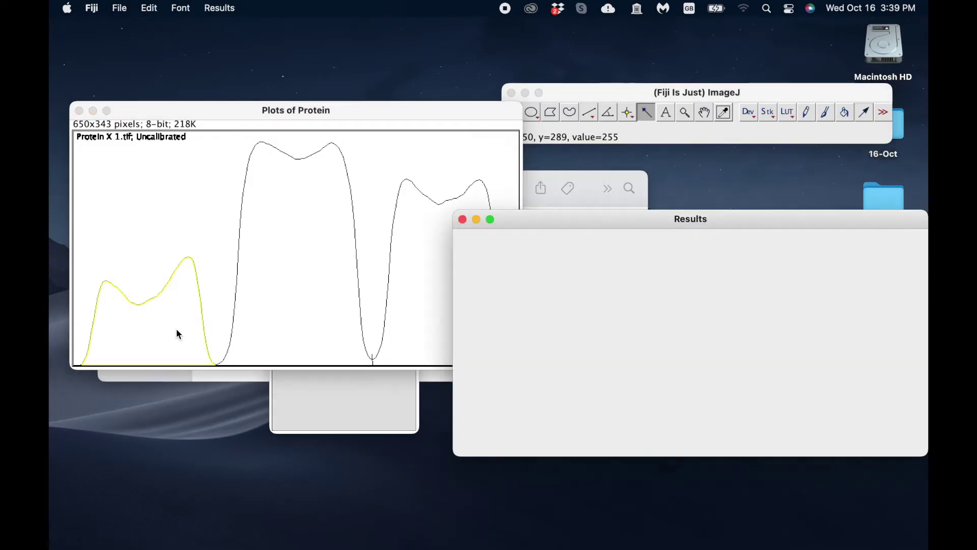
pyautogui.click(289, 268)
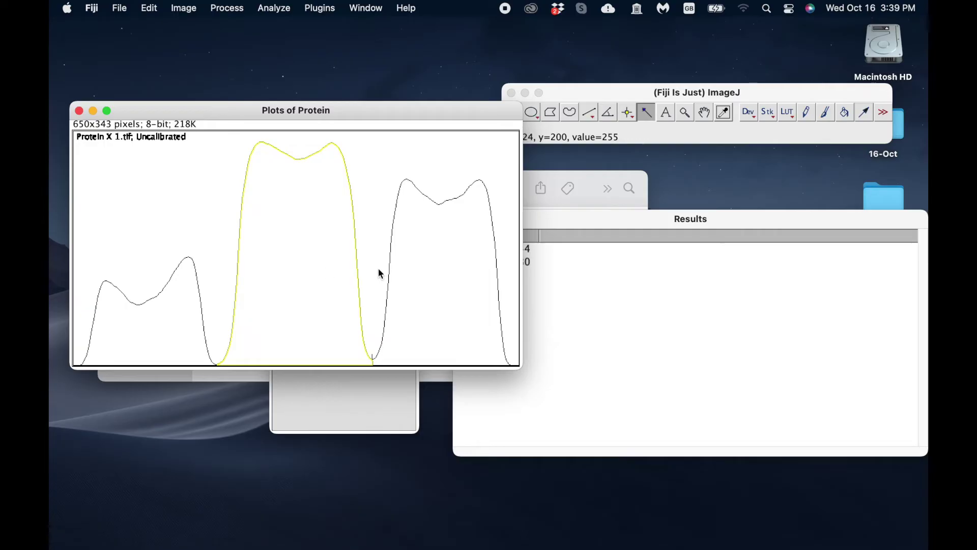
pyautogui.click(426, 278)
# Copy the three area values from the Results table and switch to Excel
pyautogui.click(593, 218)
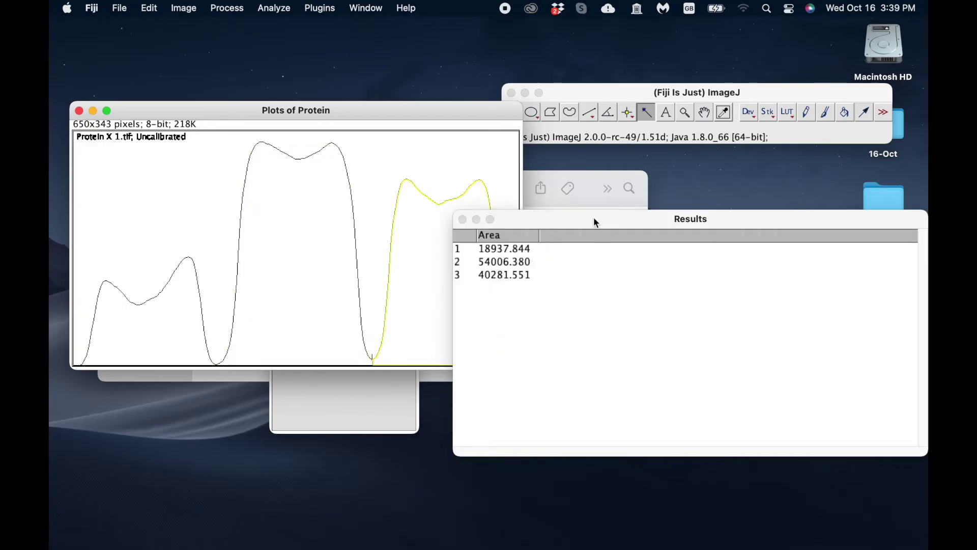
pyautogui.moveTo(594, 218); pyautogui.dragTo(625, 218)
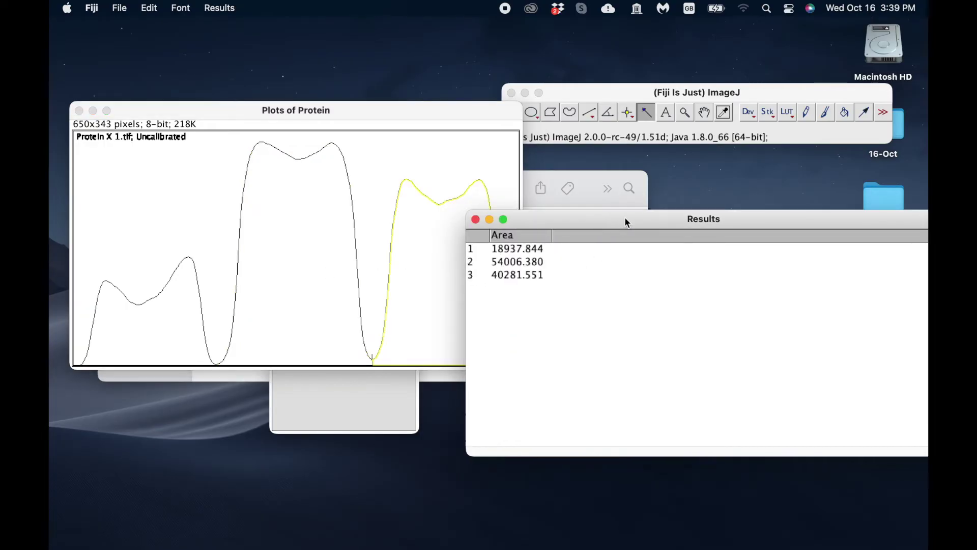
pyautogui.click(516, 252)
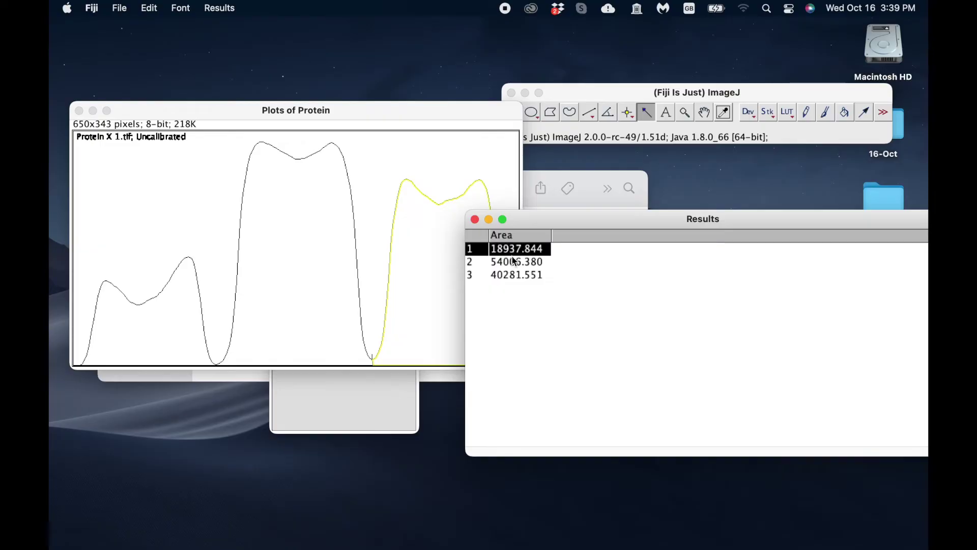
pyautogui.moveTo(515, 262); pyautogui.dragTo(517, 277)
pyautogui.press('super+c')
pyautogui.press('super+Tab')
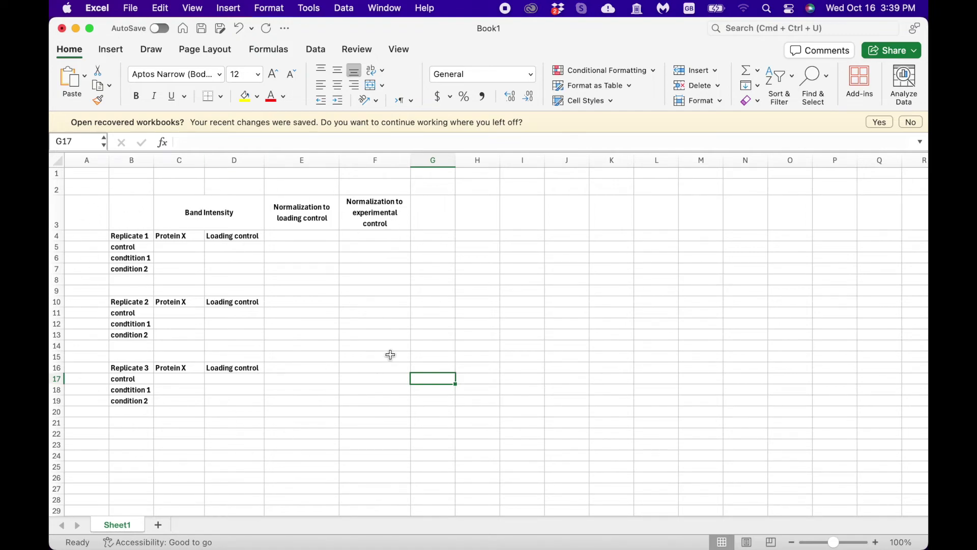
# Review the table layout: Replicate 1–3 rows, Protein X and Loading control columns
pyautogui.click(123, 238)
pyautogui.click(133, 305)
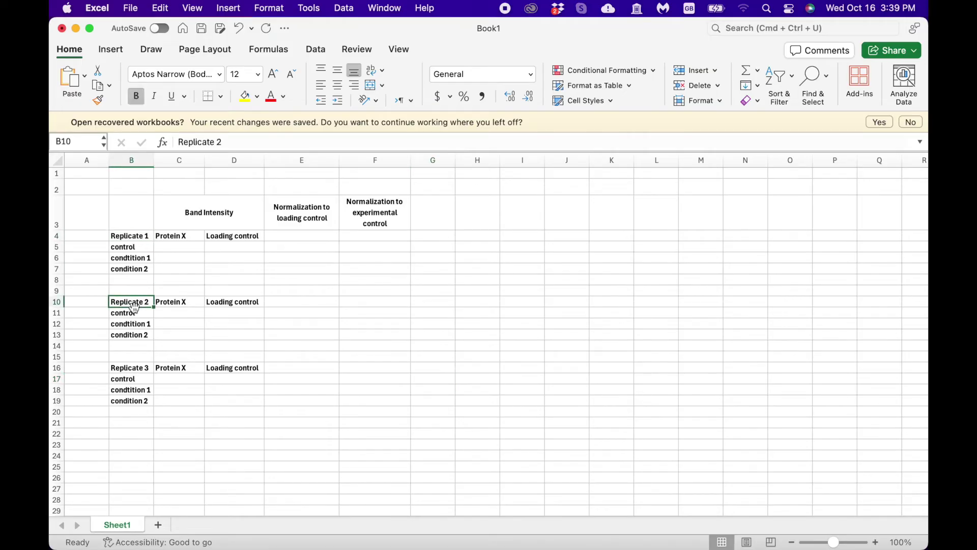
pyautogui.click(134, 369)
pyautogui.click(184, 234)
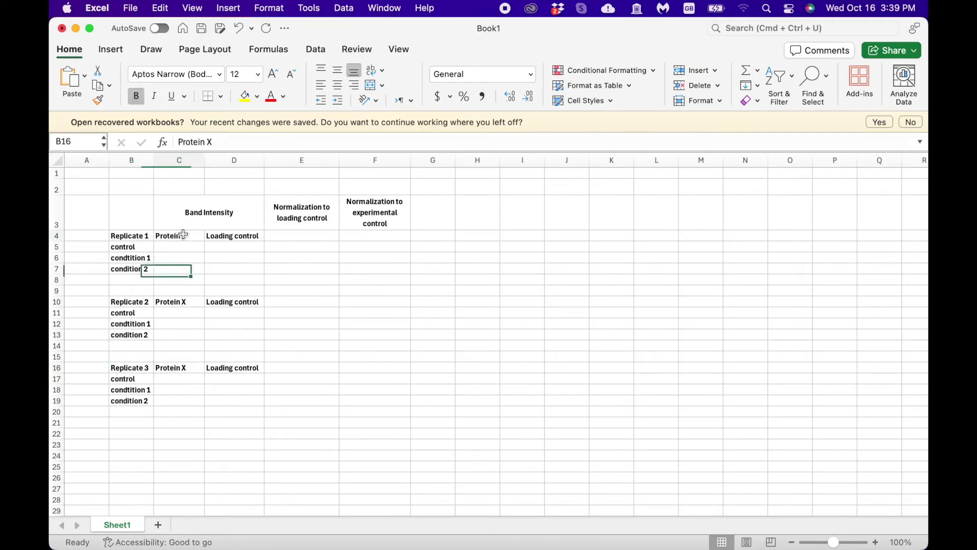
pyautogui.click(251, 241)
pyautogui.click(240, 218)
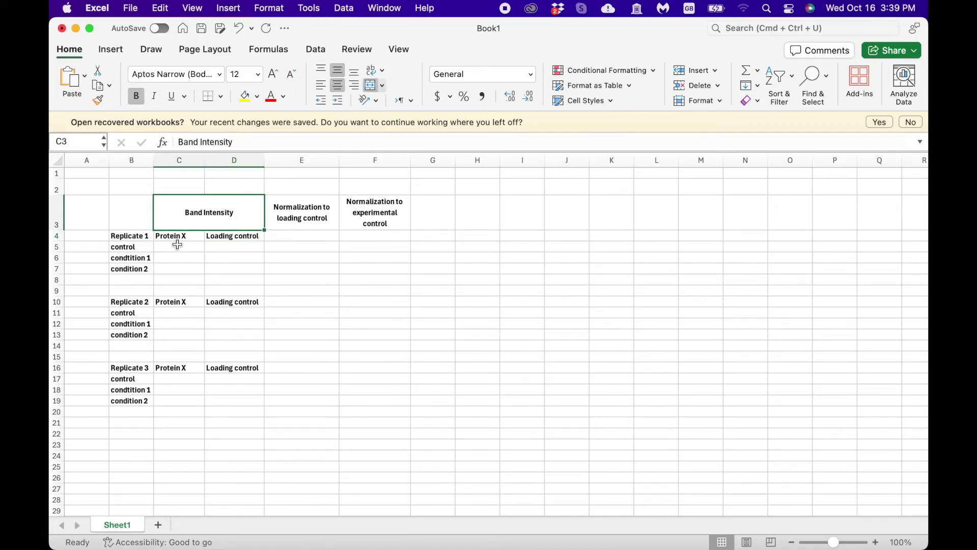
# Paste the areas 18937.844, 54006.38 and 40281.551 into C5:C7, then return to Fiji
pyautogui.moveTo(179, 246); pyautogui.dragTo(181, 270)
pyautogui.press('super+v')
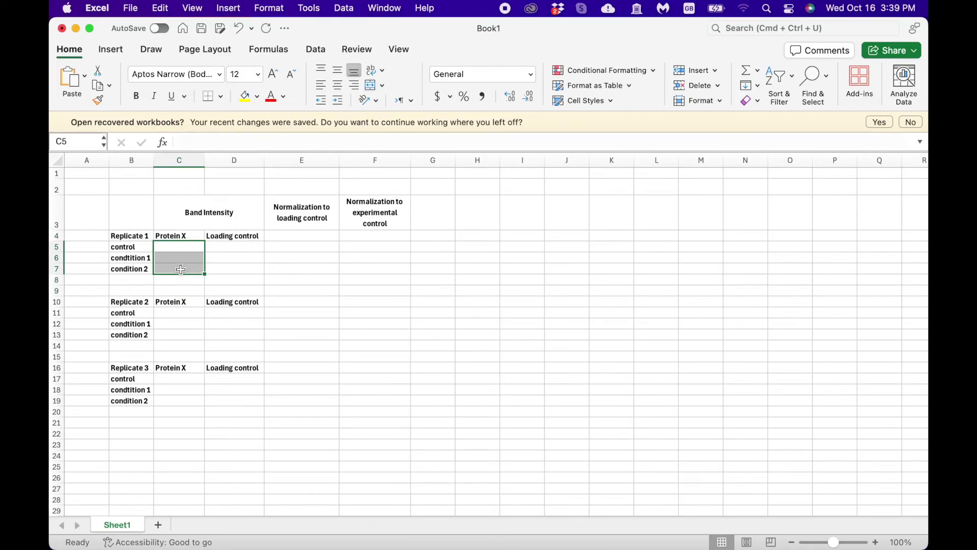
pyautogui.click(261, 238)
pyautogui.hotkey('ctrl', 'Right')
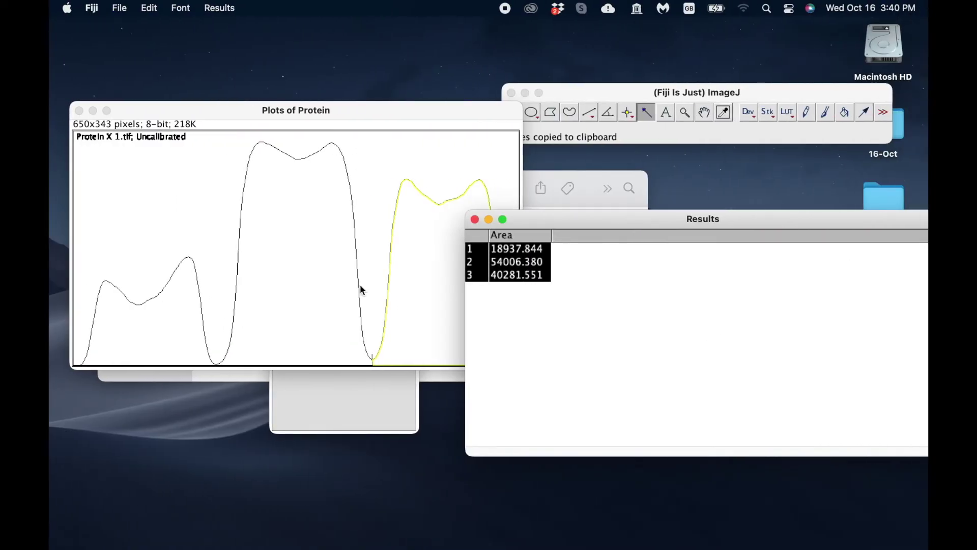
# Close the Protein X results, lane plot and image without saving
pyautogui.click(475, 219)
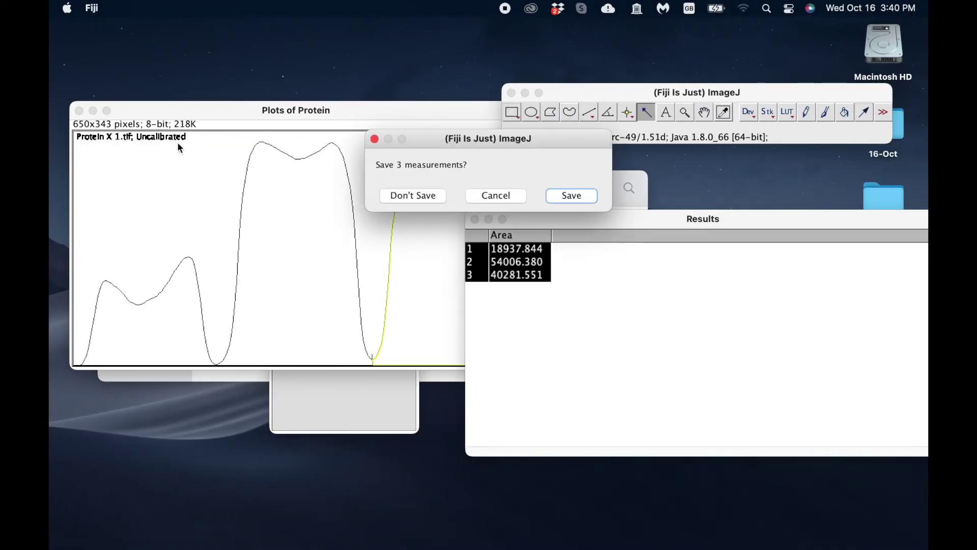
pyautogui.click(423, 197)
pyautogui.click(79, 110)
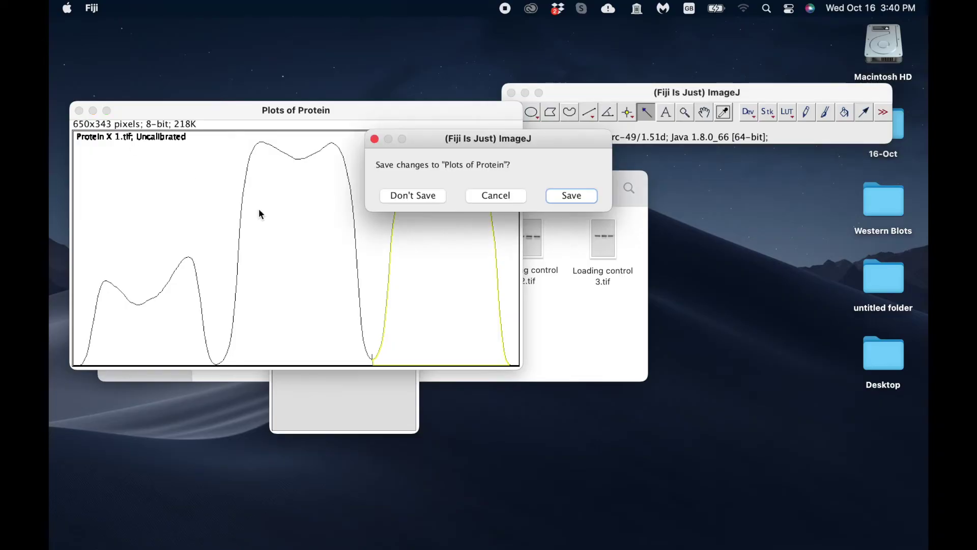
pyautogui.click(409, 197)
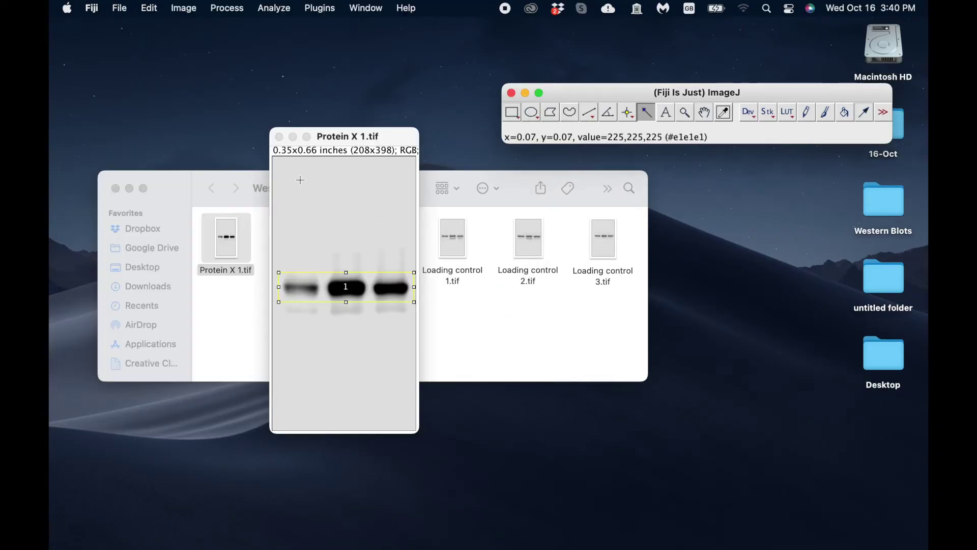
pyautogui.click(279, 137)
# Open Loading control 1.tif in Fiji and position its window
pyautogui.click(308, 326)
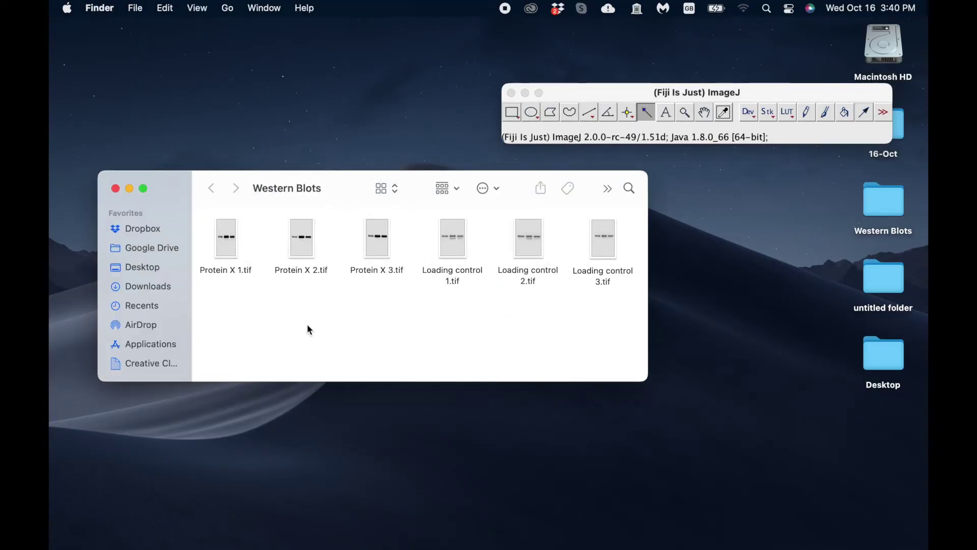
pyautogui.moveTo(445, 239); pyautogui.dragTo(570, 127)
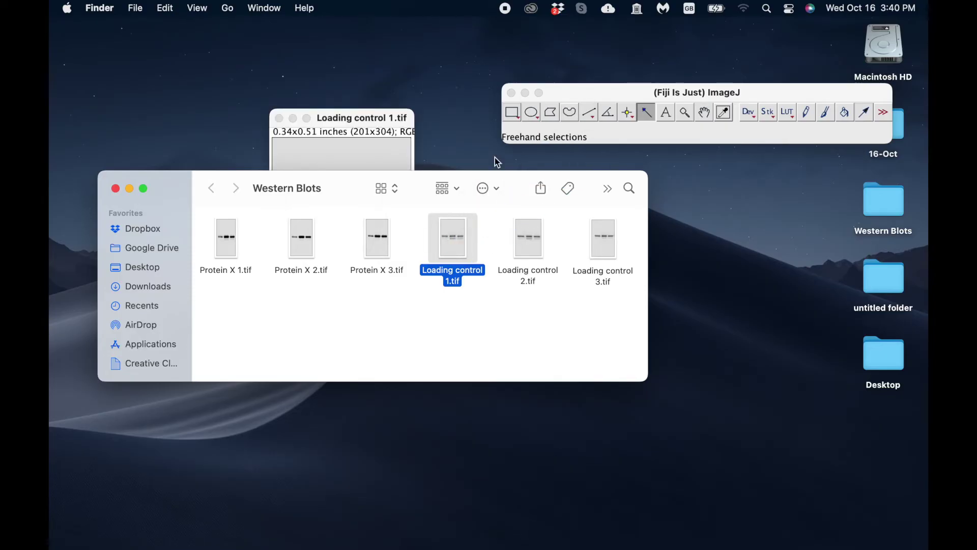
pyautogui.click(318, 122)
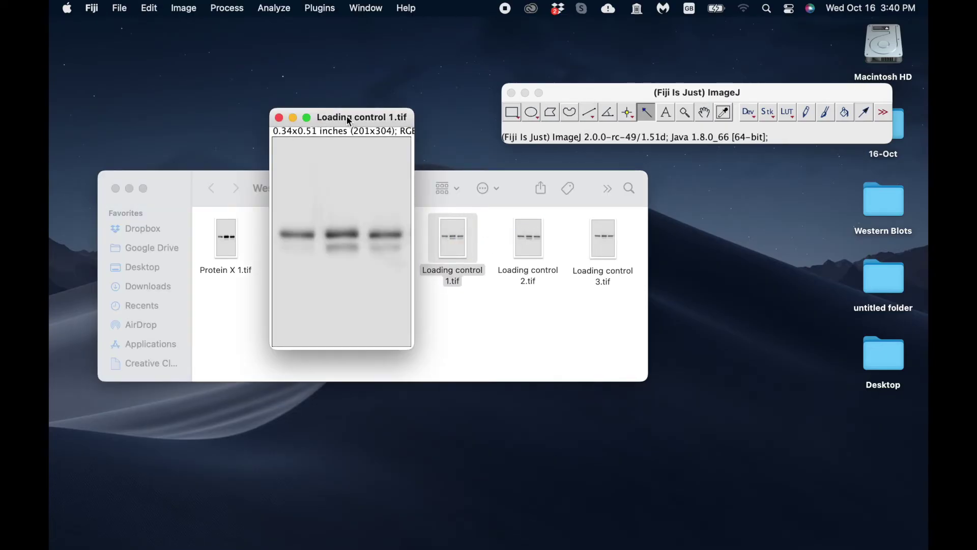
pyautogui.moveTo(349, 118); pyautogui.dragTo(425, 146)
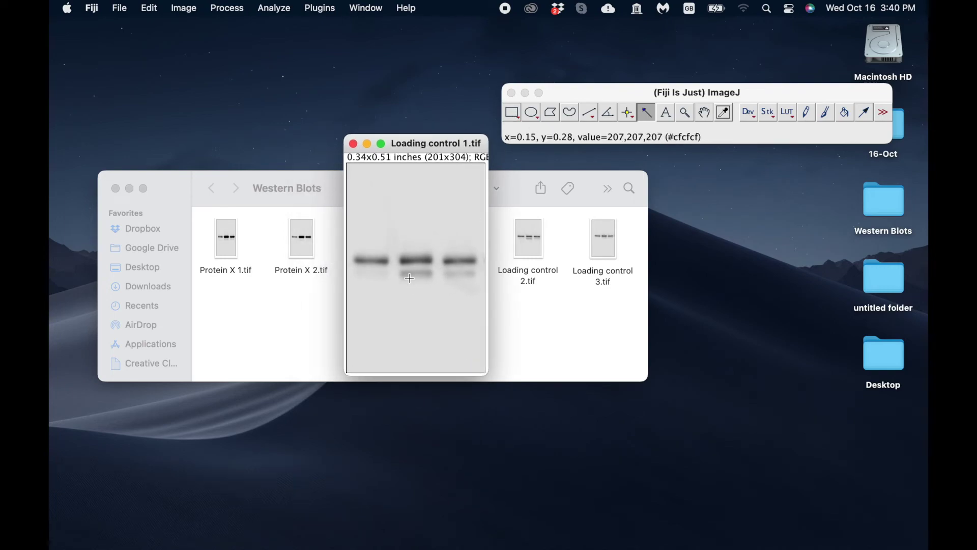
# Draw a thin rectangle across the three loading control bands
pyautogui.click(516, 116)
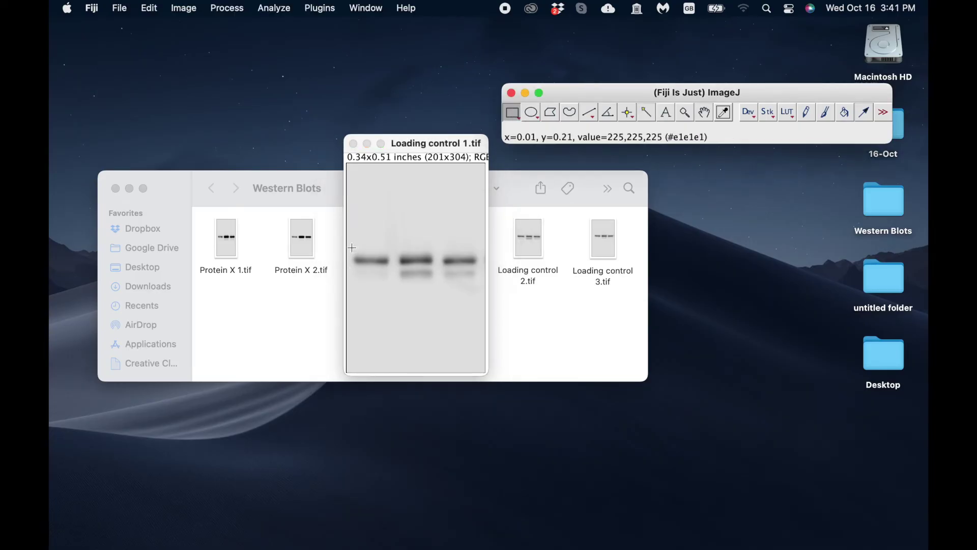
pyautogui.moveTo(351, 248); pyautogui.dragTo(483, 270)
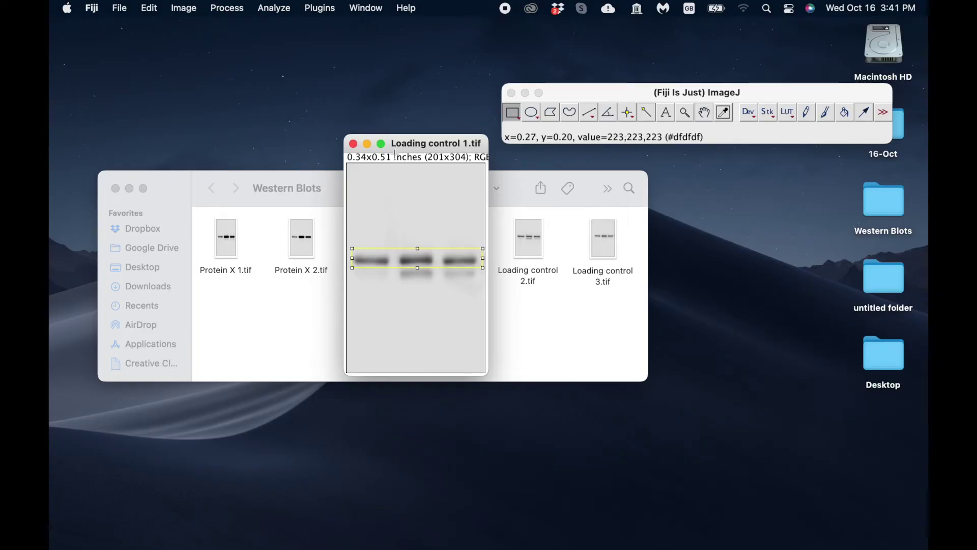
pyautogui.click(274, 8)
pyautogui.moveTo(306, 217)
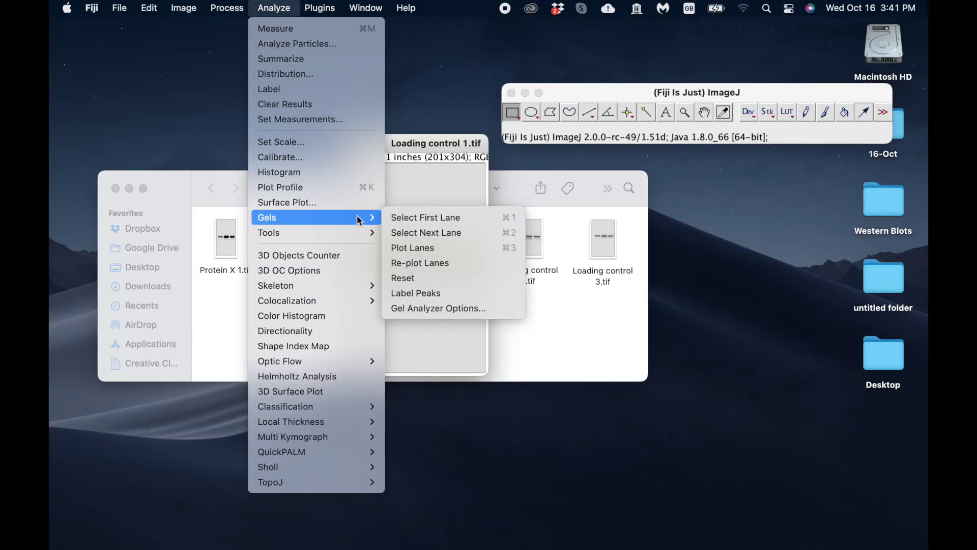
# Select the loading control strip as the first lane, plot it, and close off the first peak
pyautogui.click(461, 218)
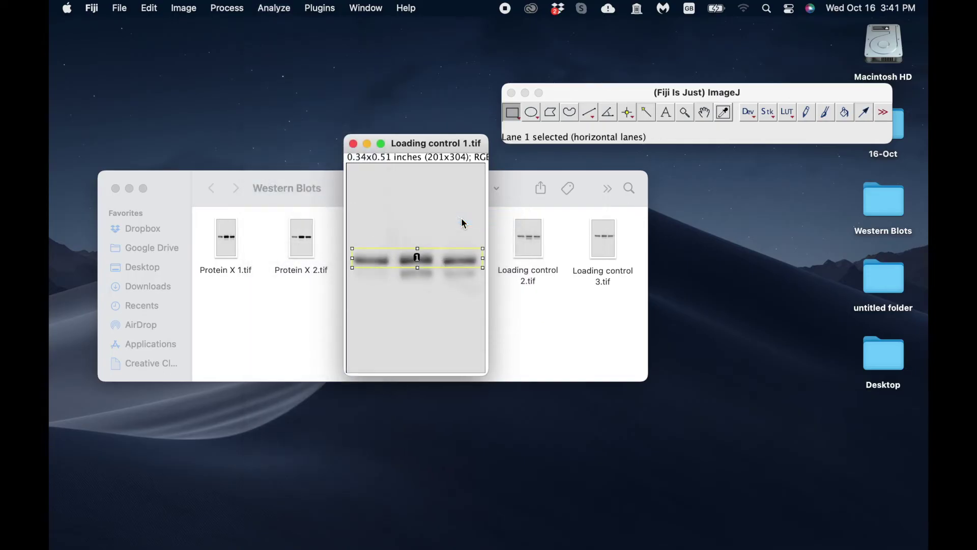
pyautogui.click(286, 6)
pyautogui.moveTo(301, 217)
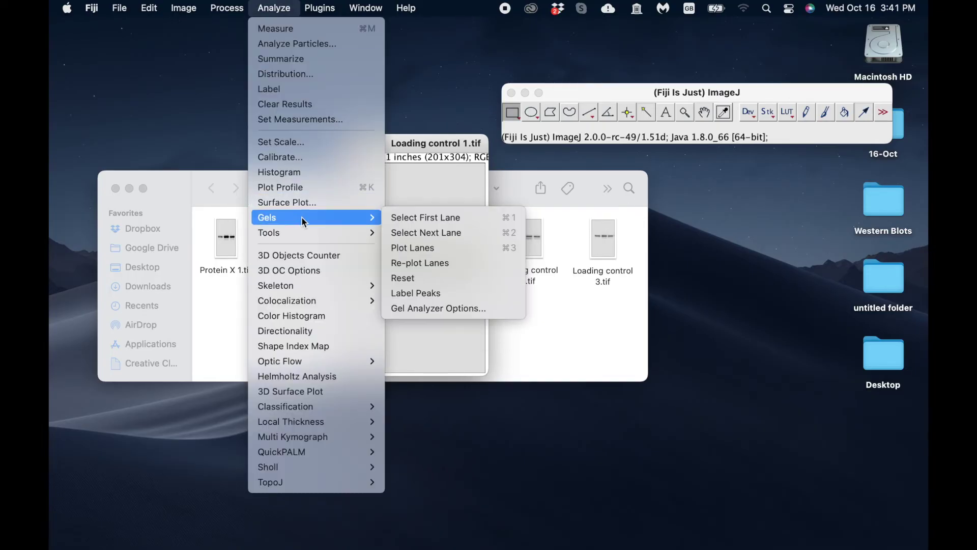
pyautogui.click(448, 249)
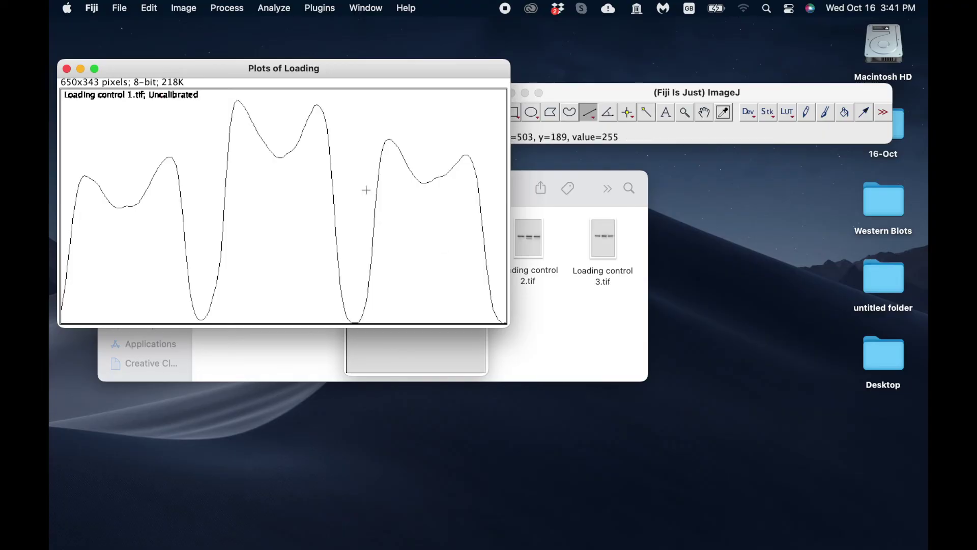
pyautogui.moveTo(214, 68); pyautogui.dragTo(399, 213)
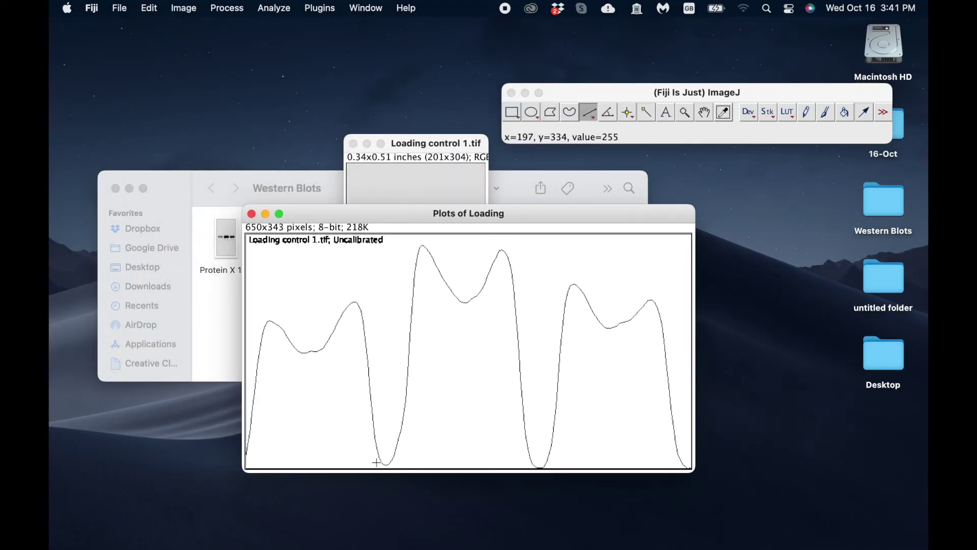
pyautogui.moveTo(387, 461); pyautogui.dragTo(389, 473)
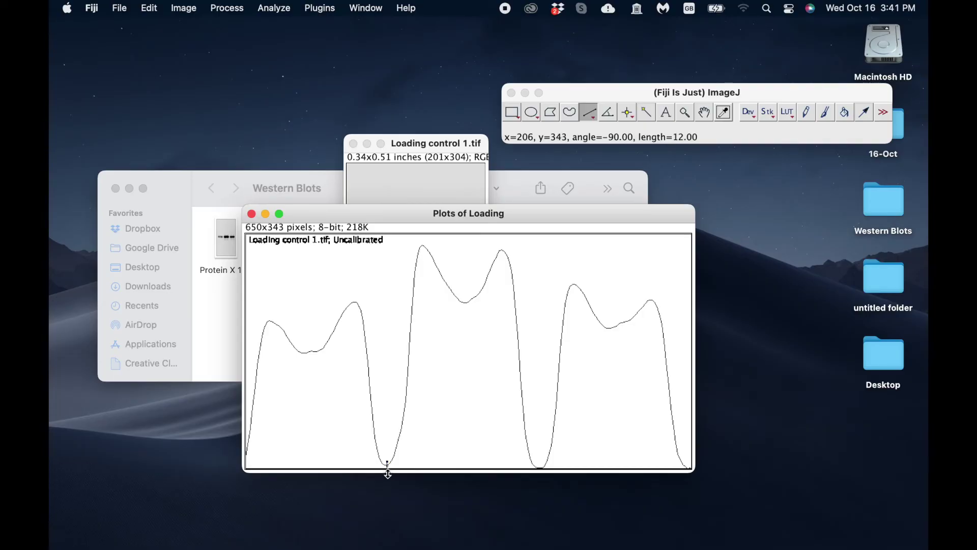
# Measure and copy the peak areas 34320.794, 47087.957 and 37981.158 with the Wand tool
pyautogui.click(647, 112)
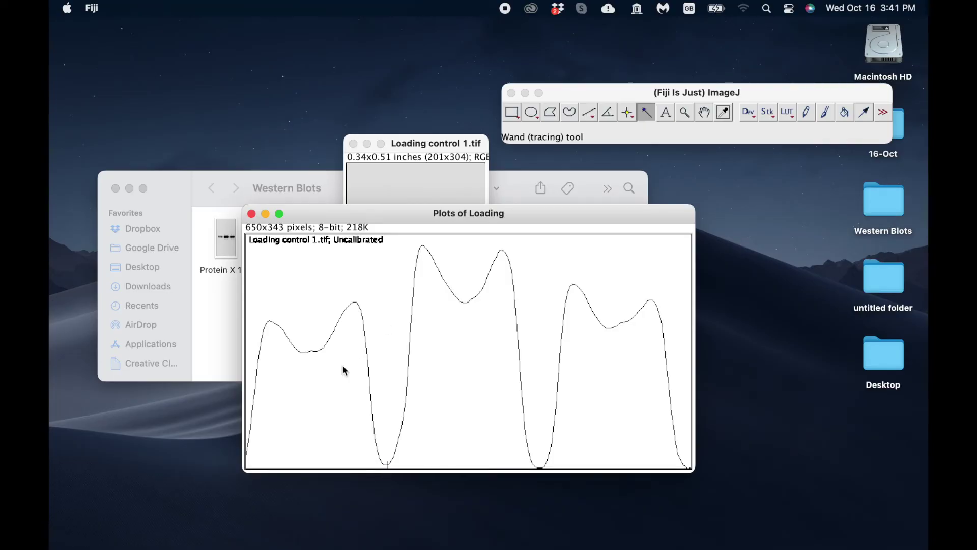
pyautogui.click(334, 383)
pyautogui.click(434, 378)
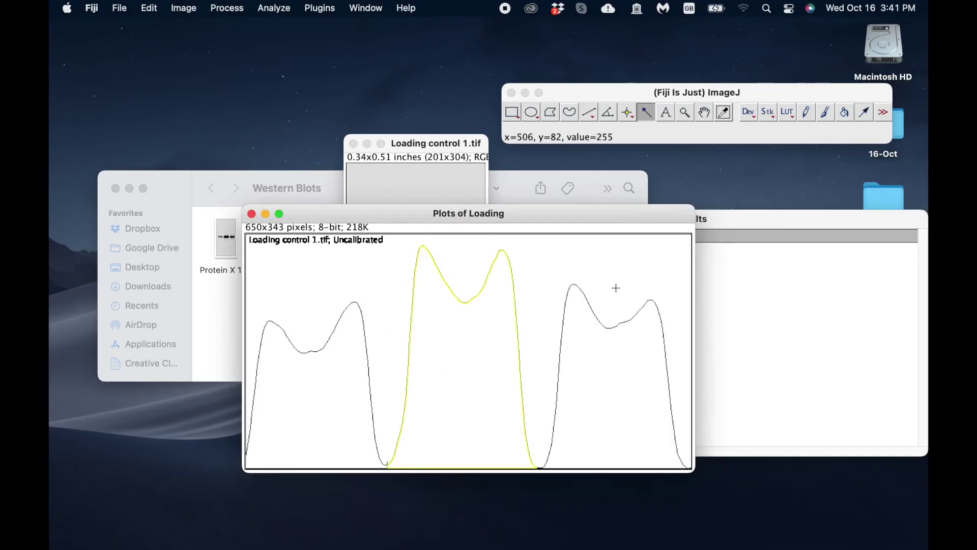
pyautogui.click(606, 371)
pyautogui.click(735, 354)
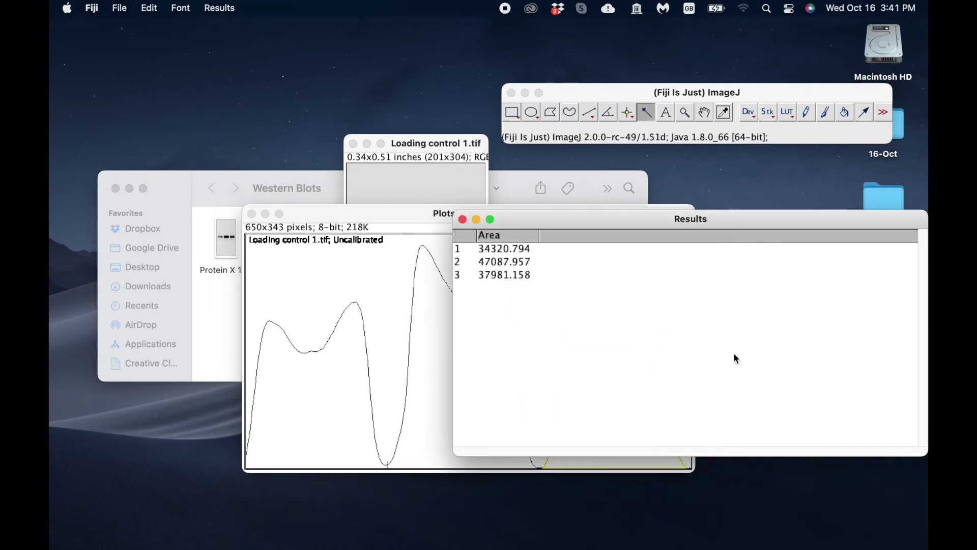
pyautogui.moveTo(493, 255); pyautogui.dragTo(493, 278)
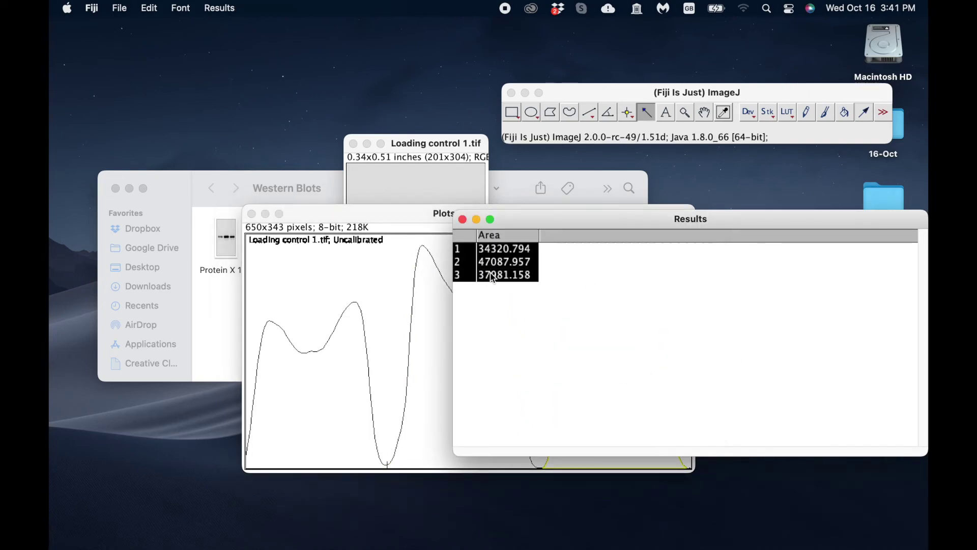
pyautogui.press('super+c')
# Put the loading control areas into D5:D7 via a temporary G10:H12 paste, then clear it
pyautogui.press('super+Tab')
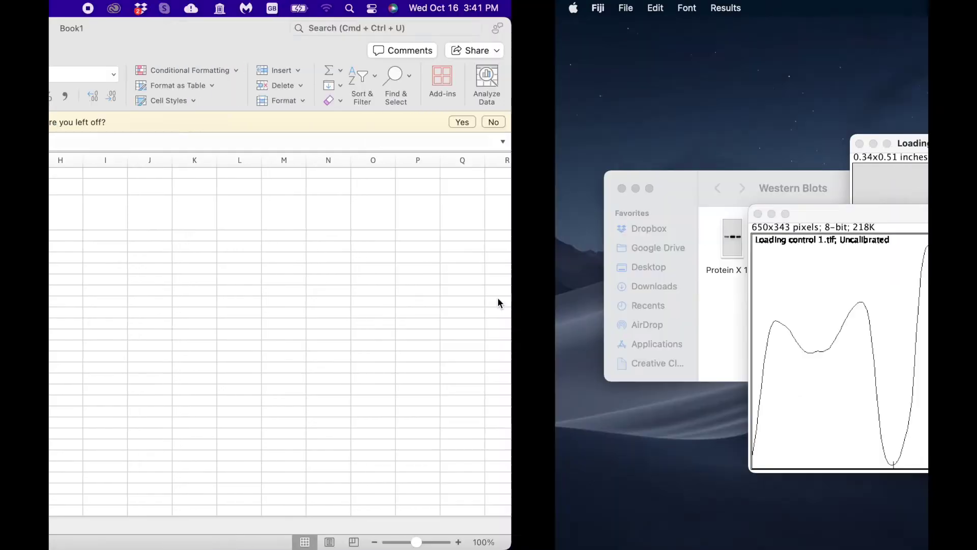
pyautogui.click(440, 298)
pyautogui.press('super+v')
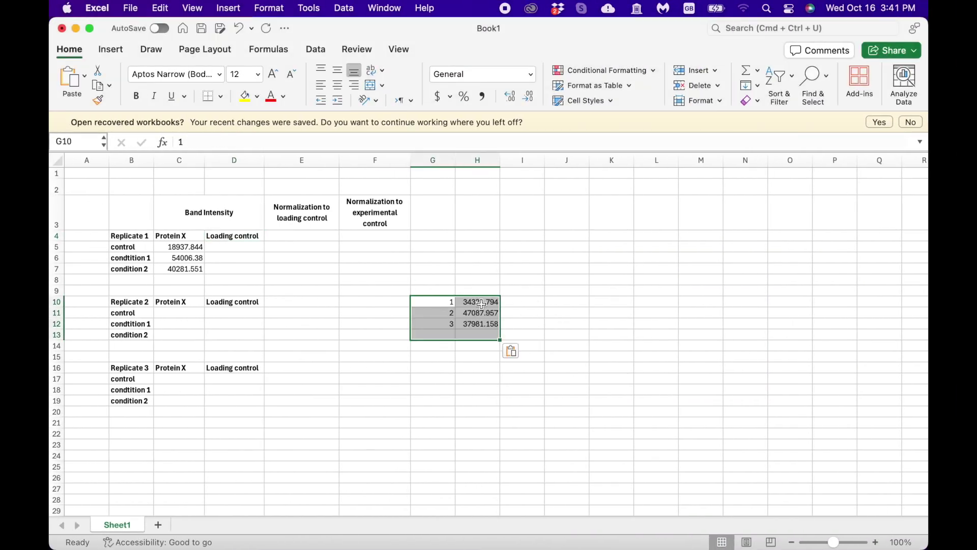
pyautogui.moveTo(481, 304); pyautogui.dragTo(478, 324)
pyautogui.press('super+c')
pyautogui.click(235, 248)
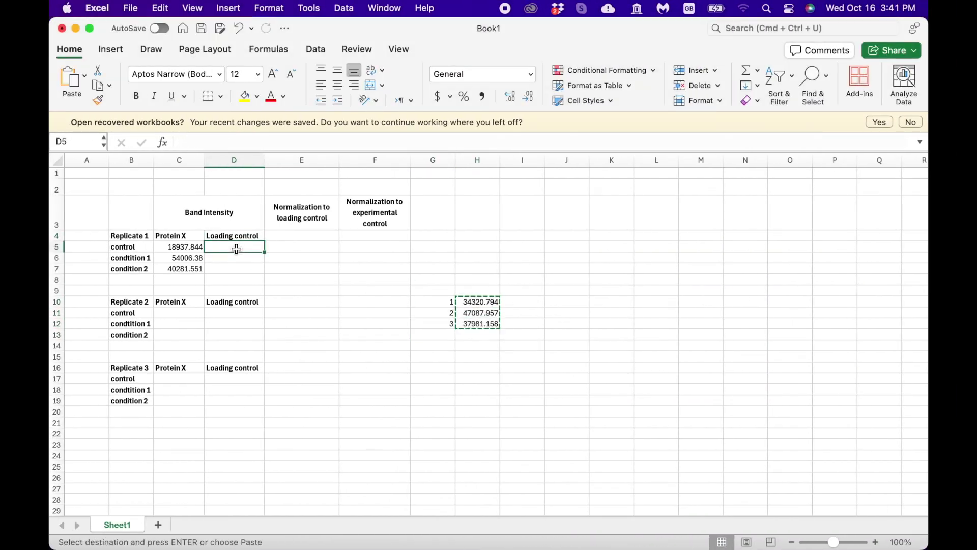
pyautogui.press('super+v')
pyautogui.moveTo(428, 305); pyautogui.dragTo(464, 329)
pyautogui.press('Delete')
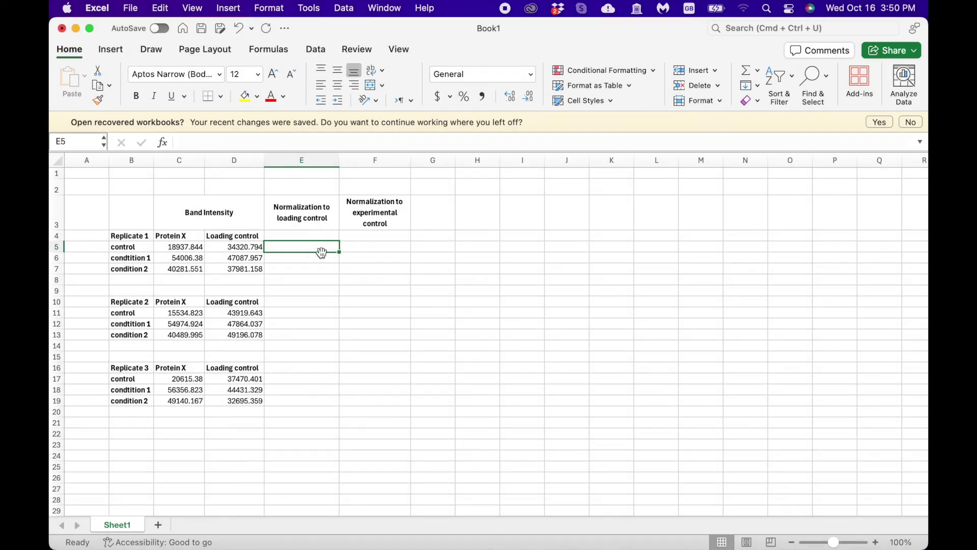
# Enter the ratio formula =C5/D5 in E5
pyautogui.write('=')
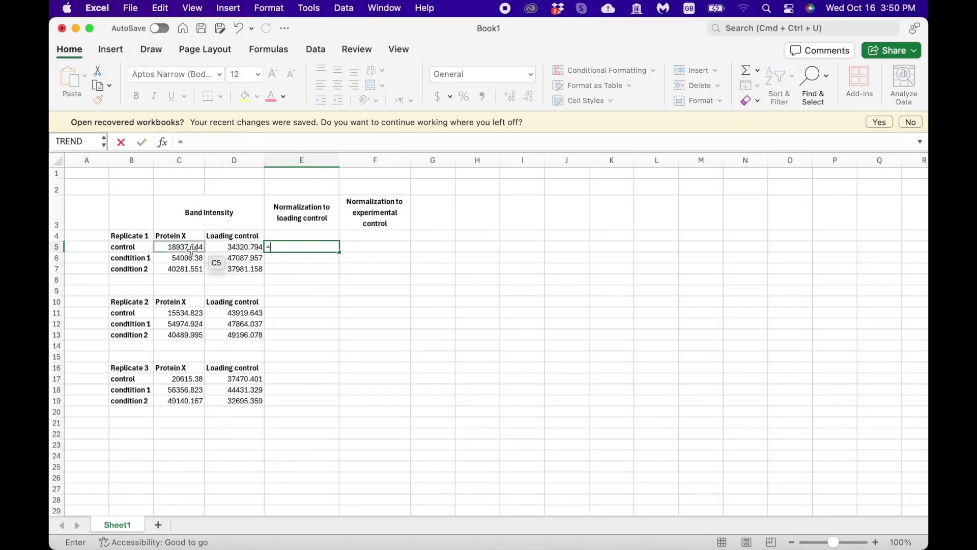
pyautogui.click(193, 250)
pyautogui.write('/')
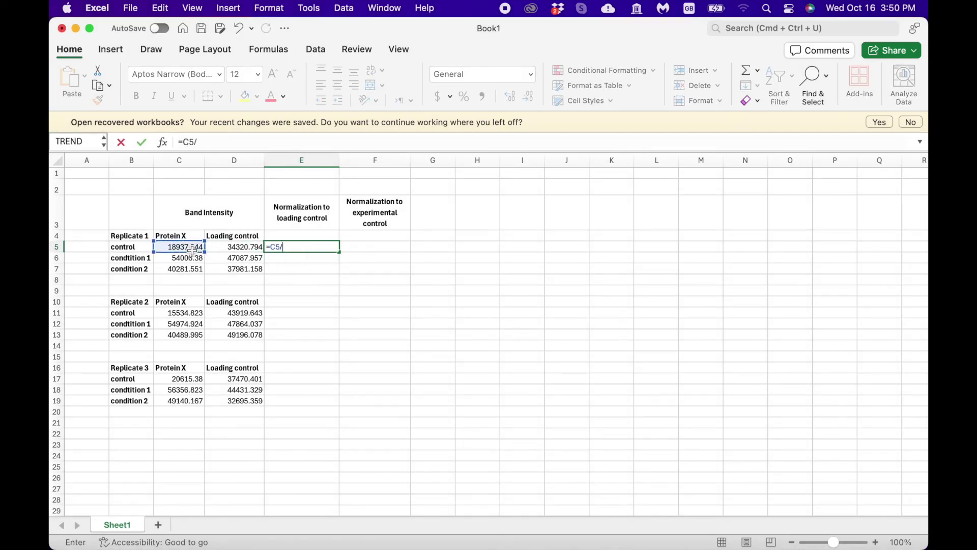
pyautogui.click(245, 248)
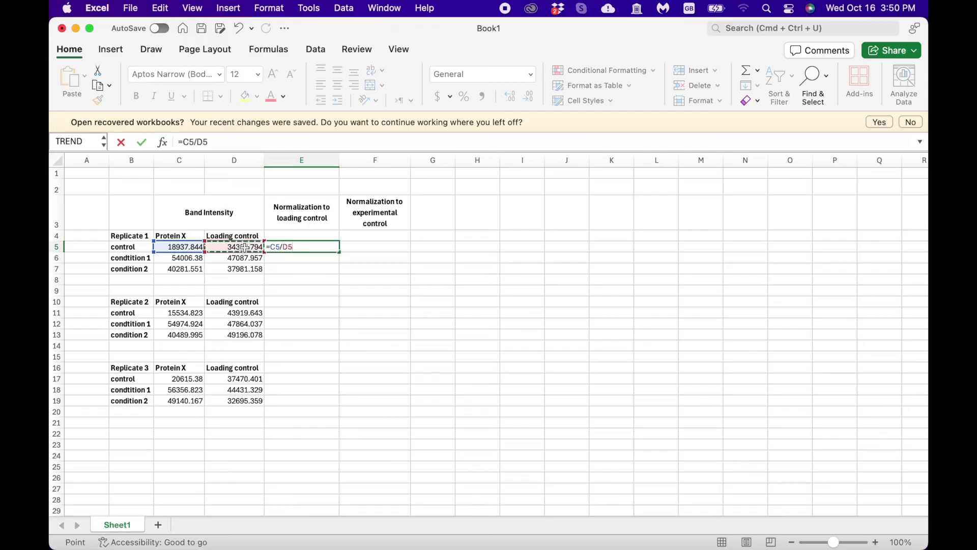
pyautogui.press('Return')
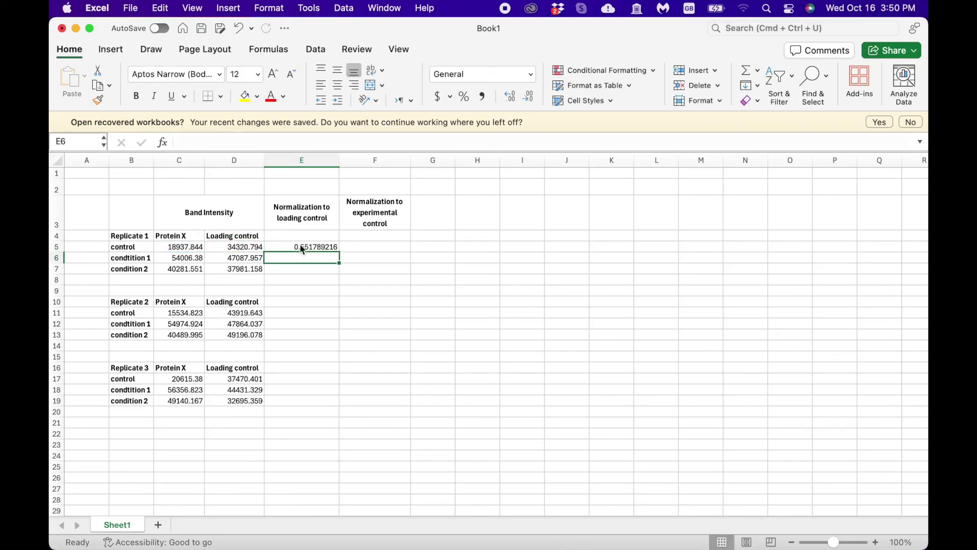
# Fill the ratio formula down to E19 and clear the error cells in the gap rows
pyautogui.moveTo(340, 251); pyautogui.dragTo(339, 250)
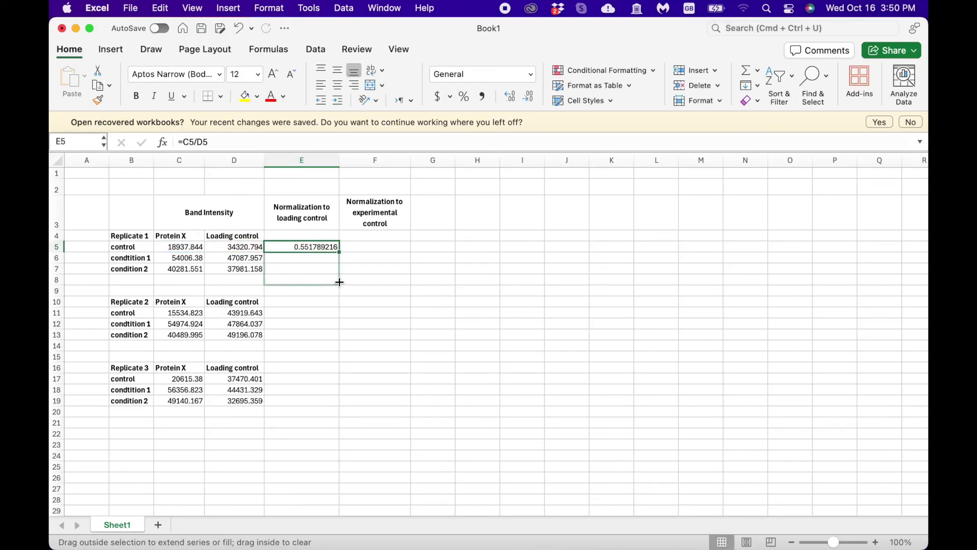
pyautogui.moveTo(339, 282); pyautogui.dragTo(329, 402)
pyautogui.moveTo(315, 278); pyautogui.dragTo(320, 300)
pyautogui.press('Delete')
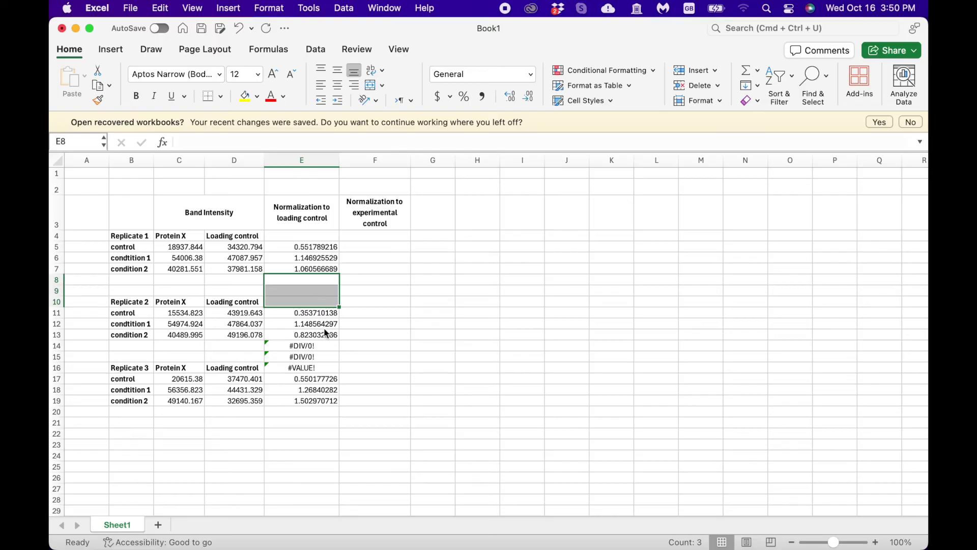
pyautogui.moveTo(322, 346); pyautogui.dragTo(323, 368)
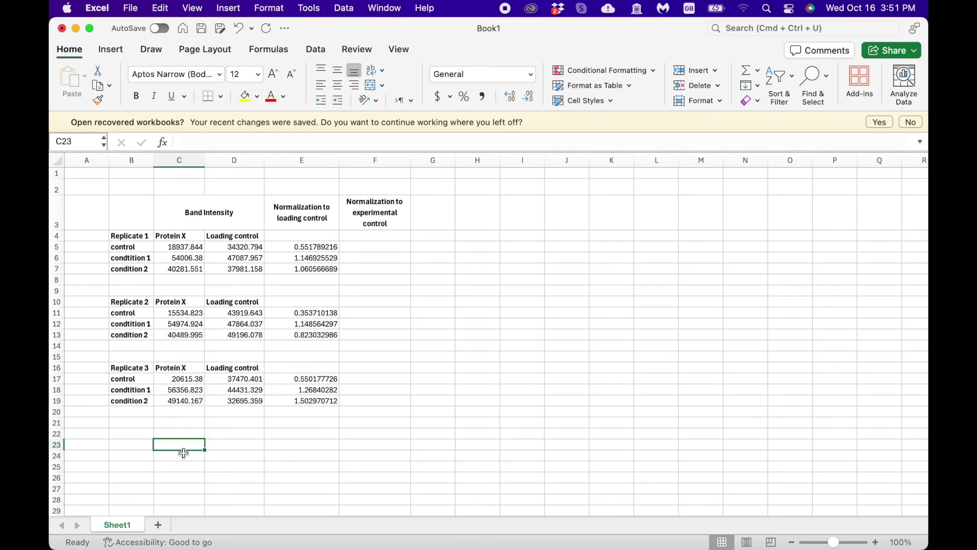
# Label row 23 'control average' and begin an AVERAGE formula in E23 starting with E5
pyautogui.write('control average')
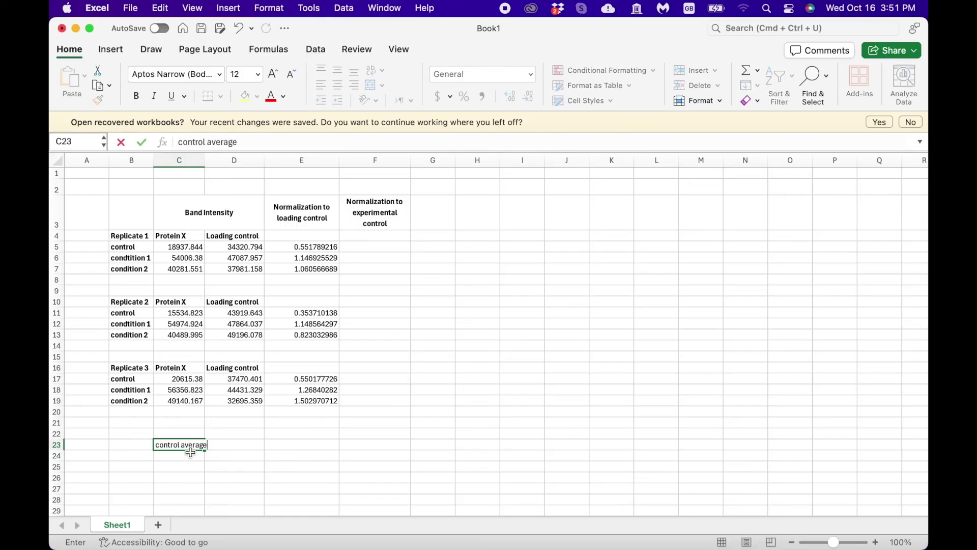
pyautogui.click(280, 447)
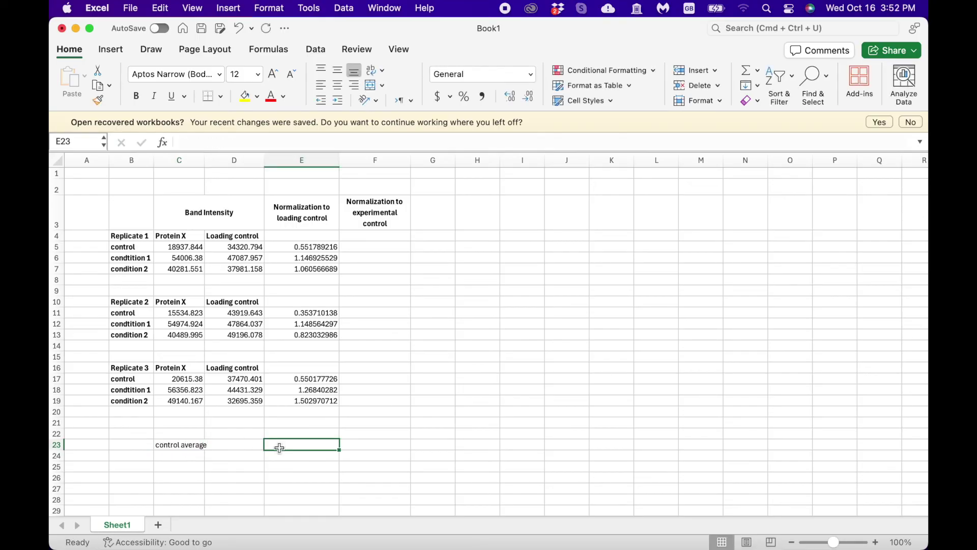
pyautogui.write('=aver')
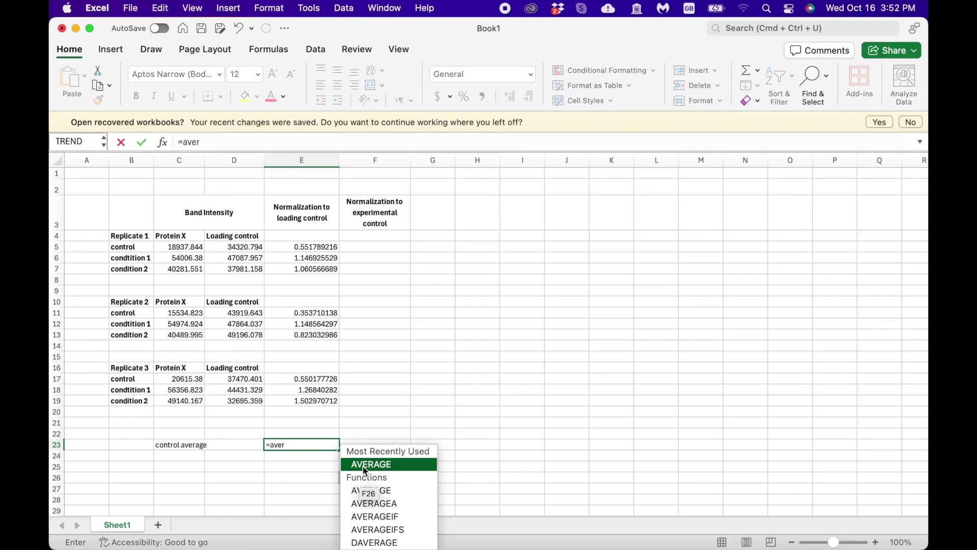
pyautogui.doubleClick(362, 466)
pyautogui.click(324, 246)
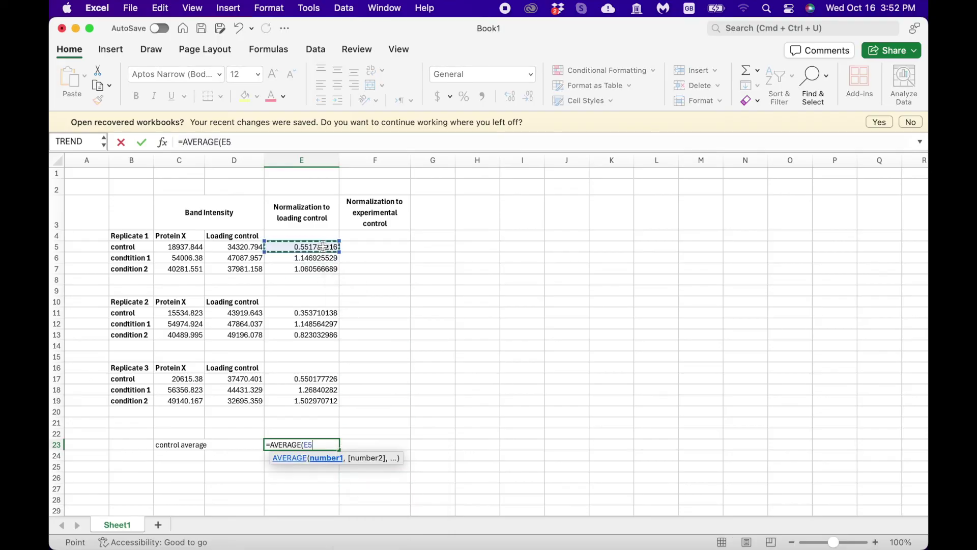
pyautogui.moveTo(321, 314); pyautogui.dragTo(319, 248)
# Complete =AVERAGE(E5,E11,E17) in E23, giving a control average of 0.485225693
pyautogui.write(',')
pyautogui.click(313, 313)
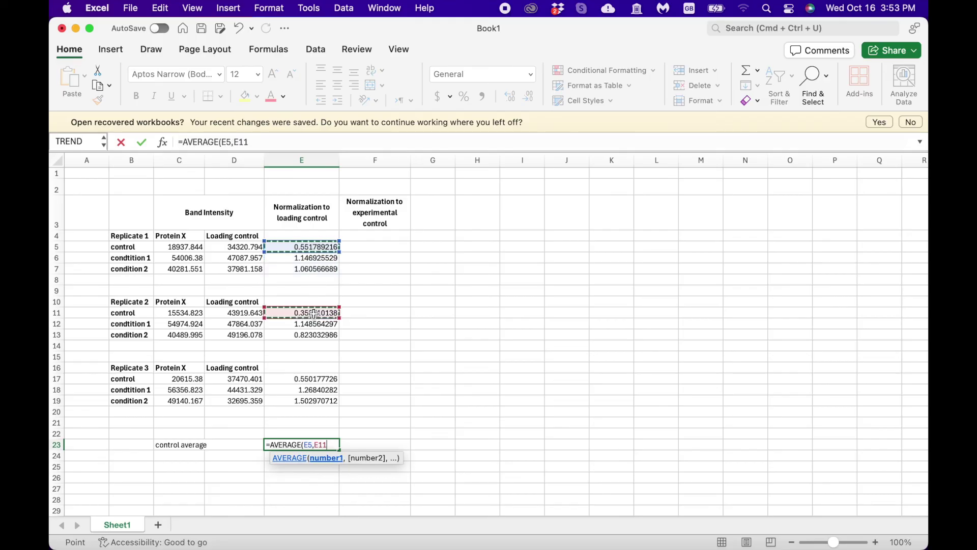
pyautogui.write(',')
pyautogui.click(317, 379)
pyautogui.write(')')
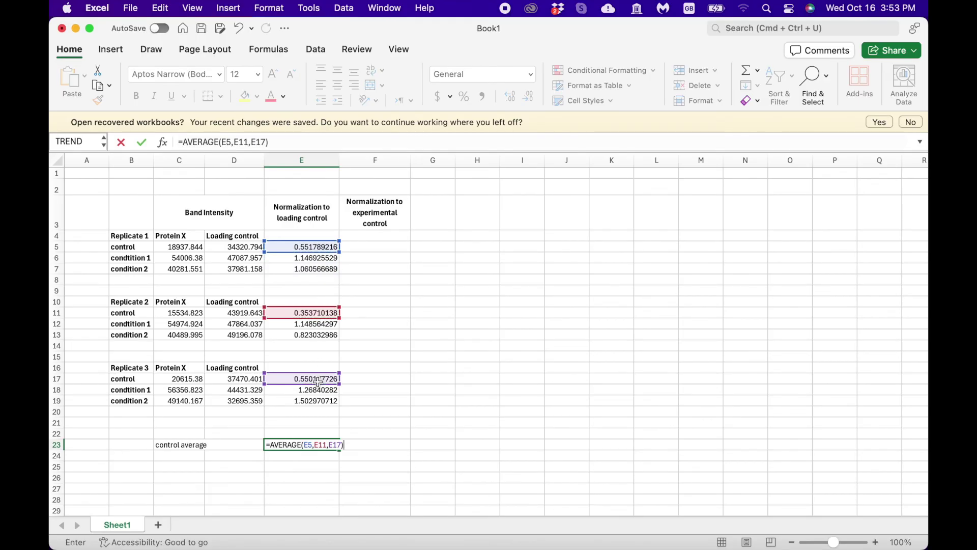
pyautogui.press('Return')
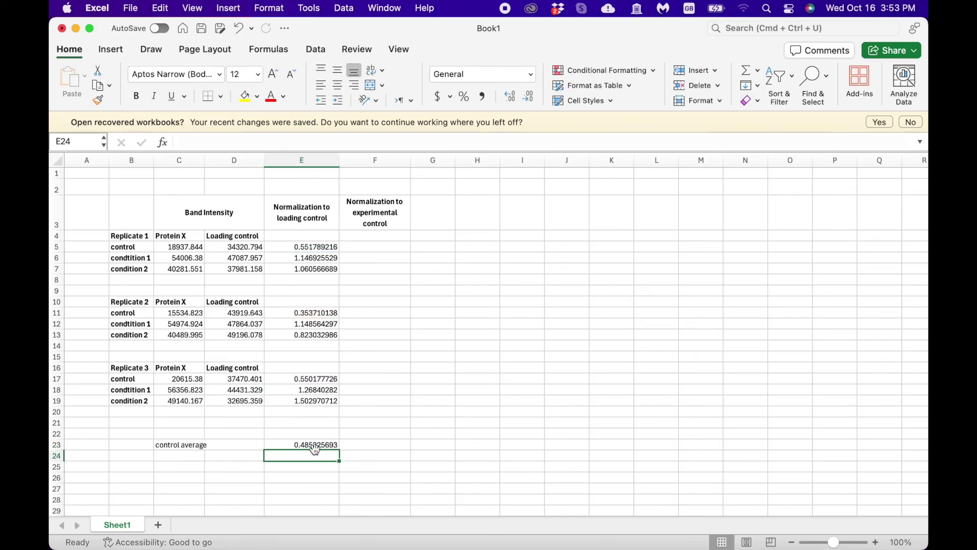
pyautogui.click(315, 445)
pyautogui.click(379, 247)
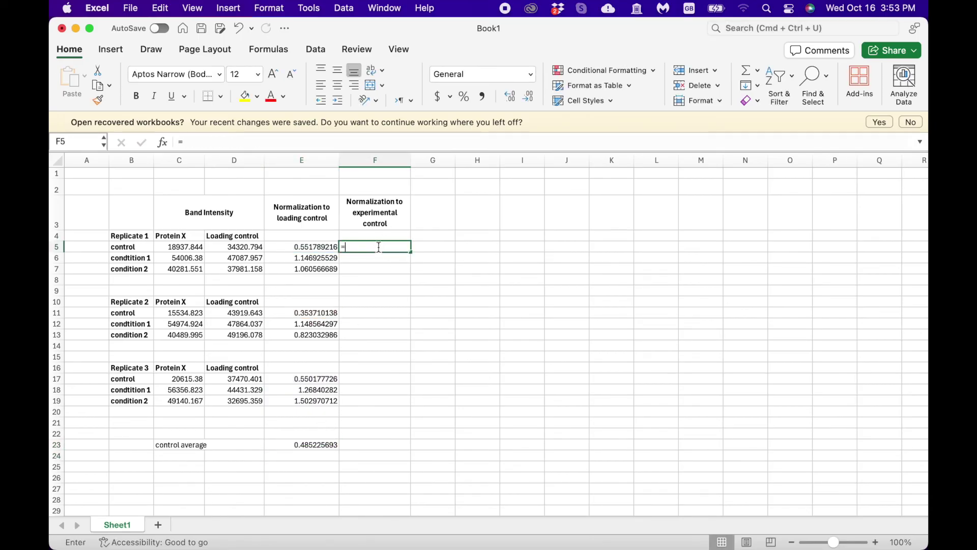
# Fill F5:F7 with replicate 1's values divided by the control average (=E5/E23, =E6/E23, =E7/E23)
pyautogui.write('=E5/')
pyautogui.click(320, 443)
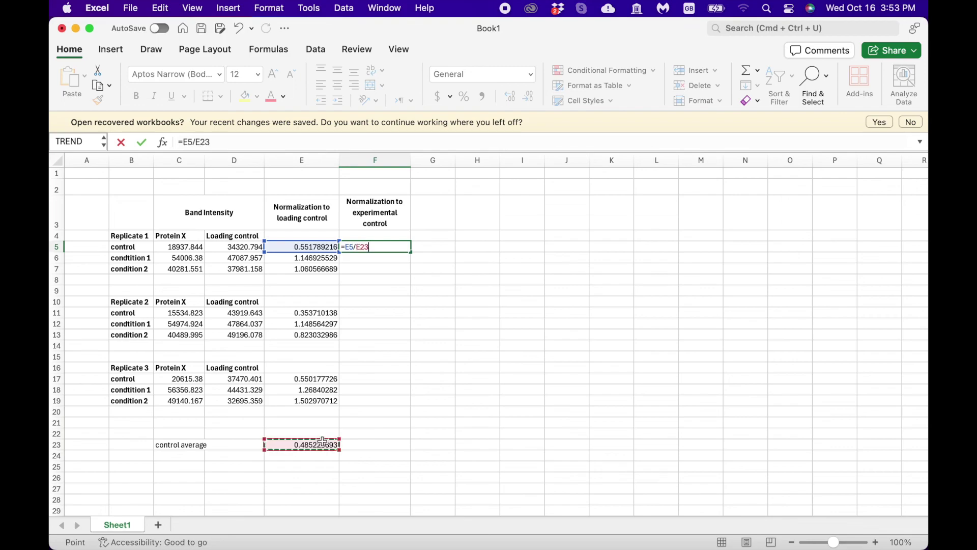
pyautogui.press('Return')
pyautogui.write('=')
pyautogui.click(325, 257)
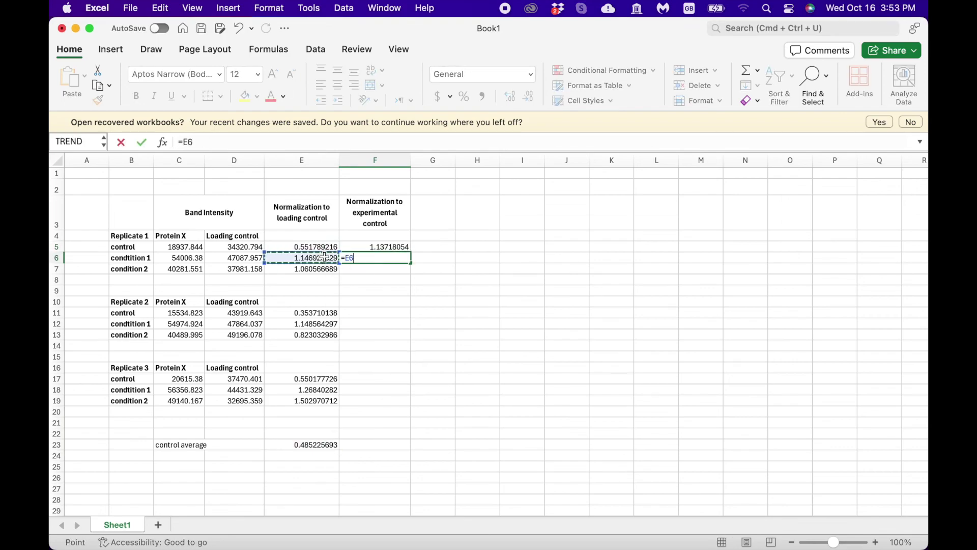
pyautogui.write('/')
pyautogui.click(309, 445)
pyautogui.press('Return')
pyautogui.write('=')
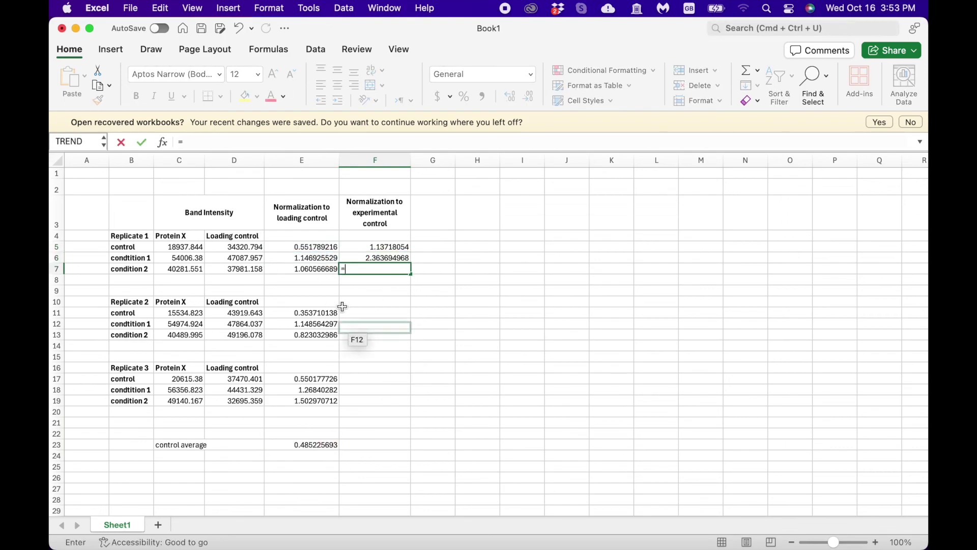
pyautogui.click(314, 269)
pyautogui.write('/')
pyautogui.click(313, 445)
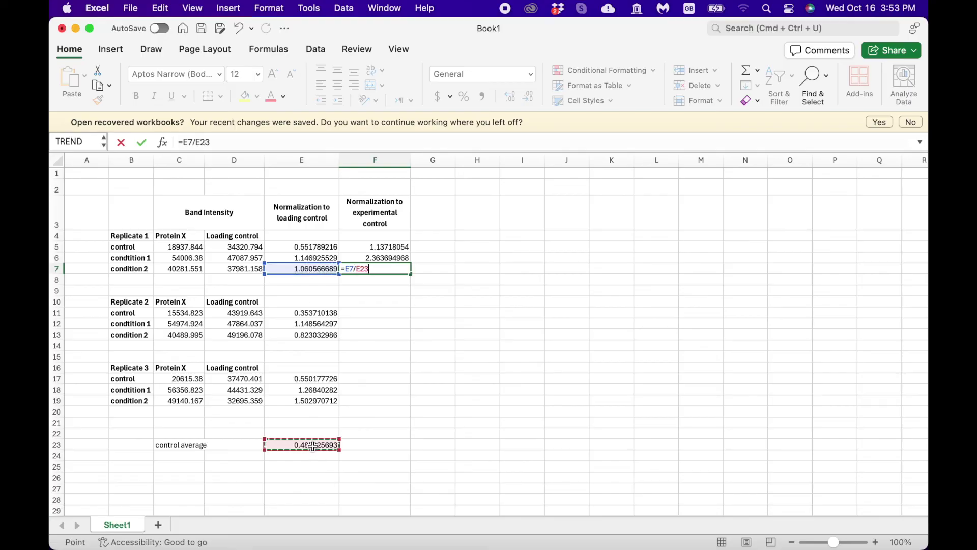
pyautogui.press('Return')
# Fill F11:F13 with replicate 2's values divided by E23 (=E11/E23 through =E13/E23)
pyautogui.click(383, 314)
pyautogui.write('=')
pyautogui.click(314, 313)
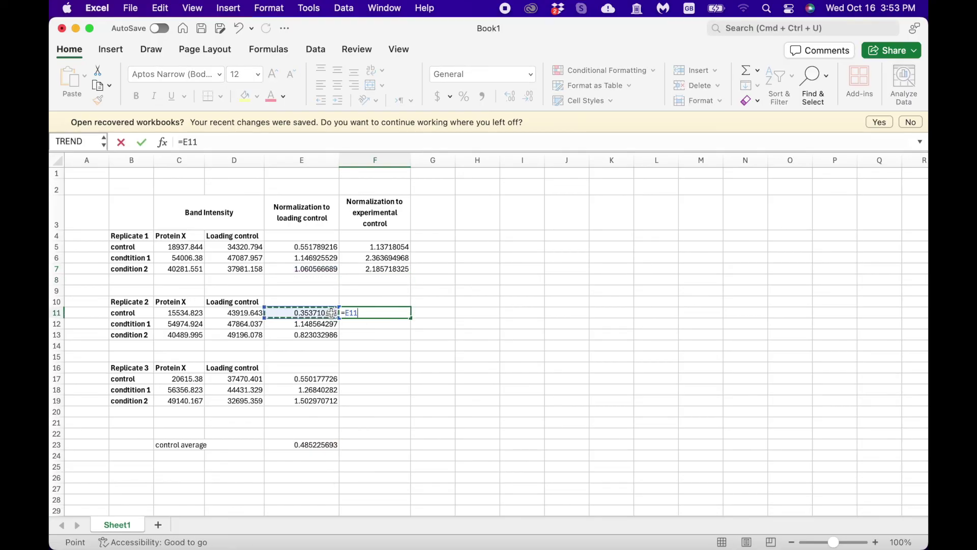
pyautogui.write('/')
pyautogui.click(313, 446)
pyautogui.press('Return')
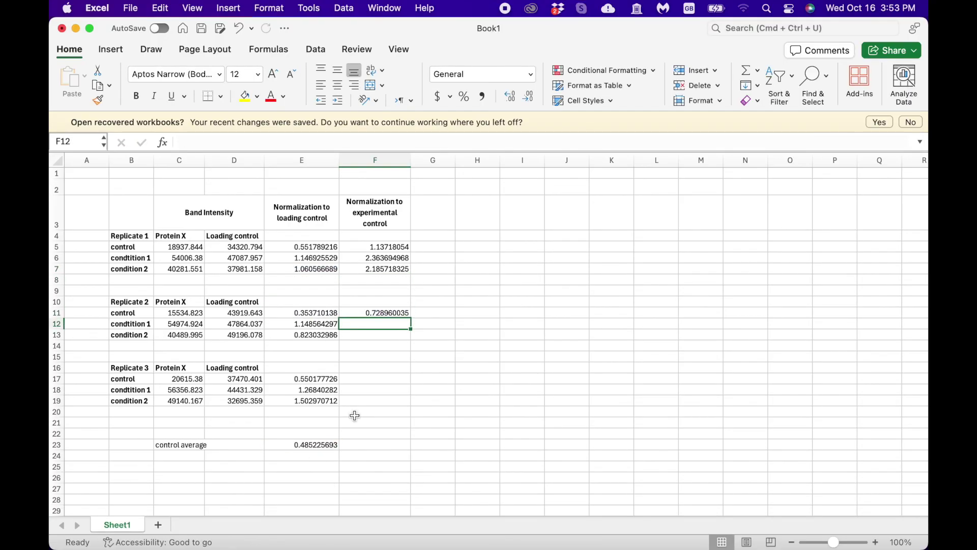
pyautogui.write('=')
pyautogui.click(318, 325)
pyautogui.write('/')
pyautogui.click(314, 446)
pyautogui.press('Return')
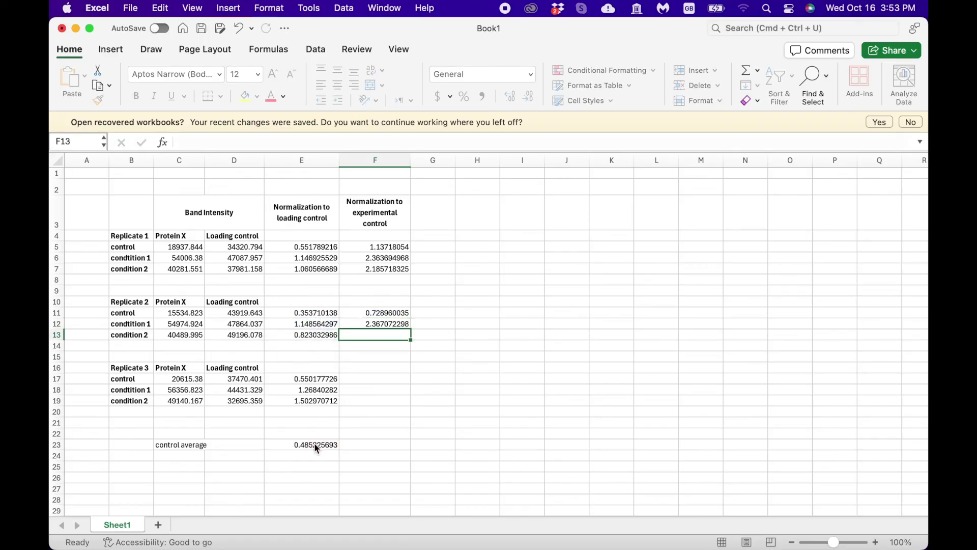
pyautogui.write('=')
pyautogui.click(329, 336)
pyautogui.write('/')
pyautogui.click(315, 446)
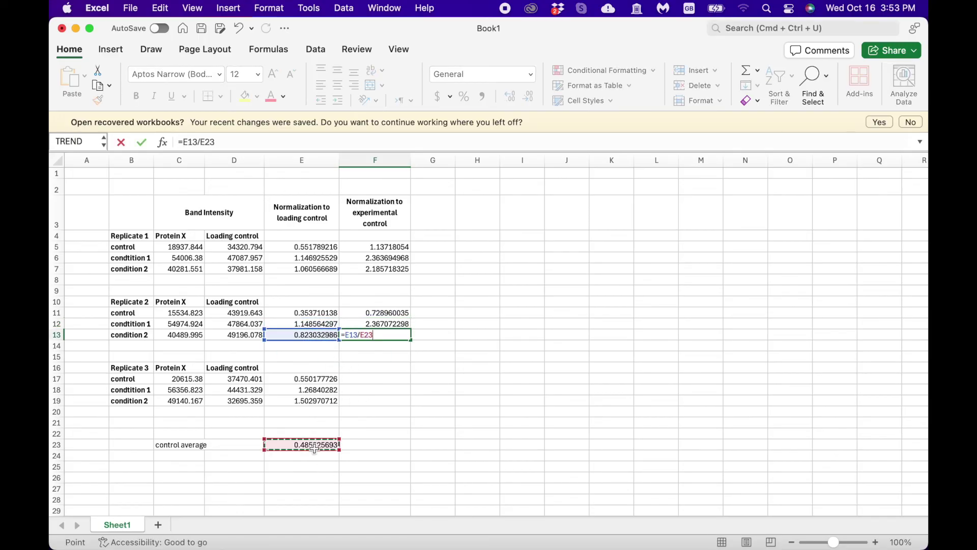
pyautogui.press('Return')
# Fill F17:F19 with replicate 3's values divided by E23, ending at 3.097467288
pyautogui.click(390, 377)
pyautogui.write('=')
pyautogui.click(315, 379)
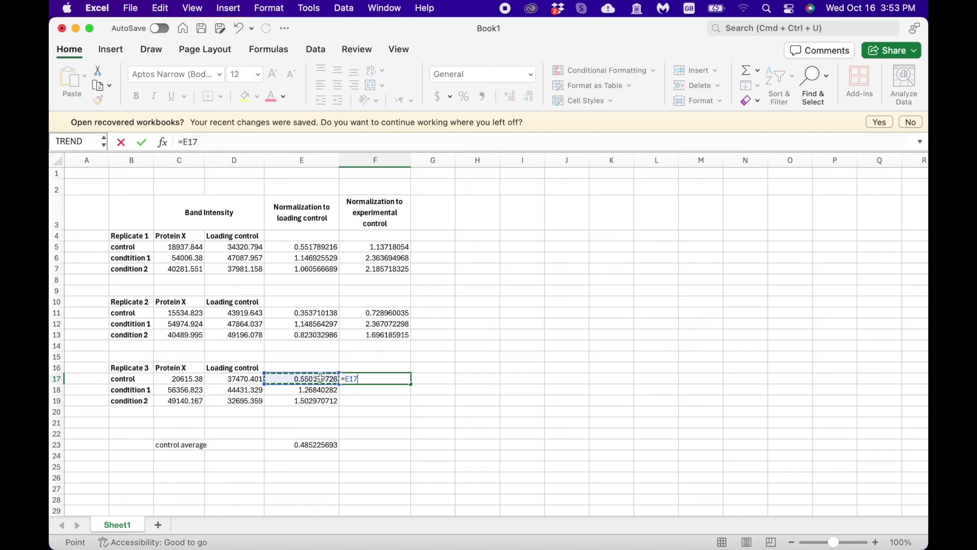
pyautogui.write('/')
pyautogui.click(321, 446)
pyautogui.press('Return')
pyautogui.write('=')
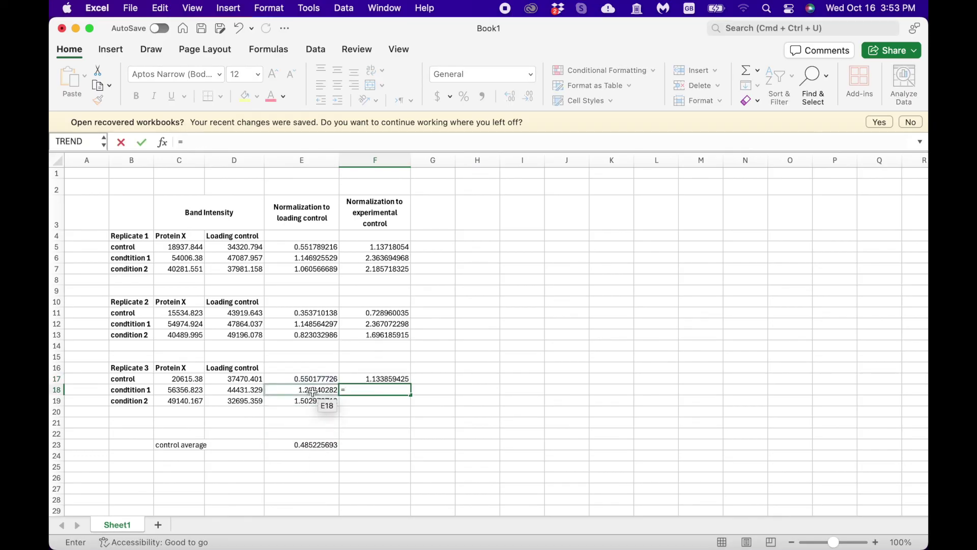
pyautogui.click(317, 390)
pyautogui.write('/')
pyautogui.click(314, 447)
pyautogui.press('Return')
pyautogui.write('=')
pyautogui.click(322, 400)
pyautogui.write('/')
pyautogui.click(316, 446)
pyautogui.press('Return')
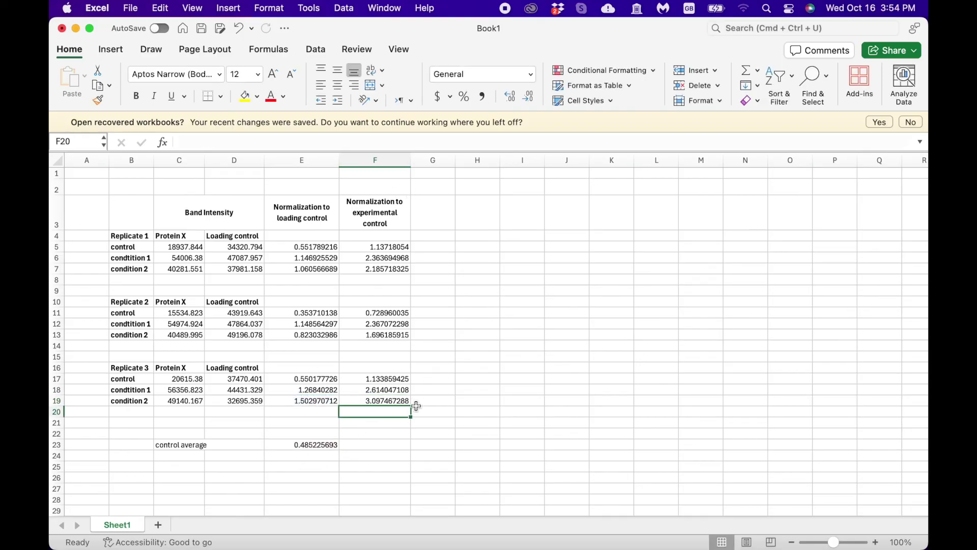
pyautogui.moveTo(402, 243); pyautogui.dragTo(400, 403)
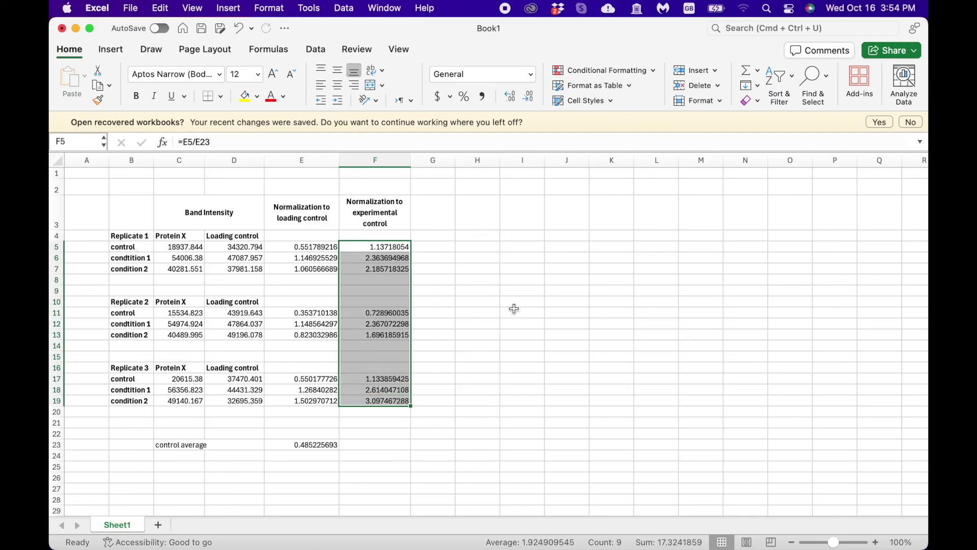
pyautogui.click(474, 373)
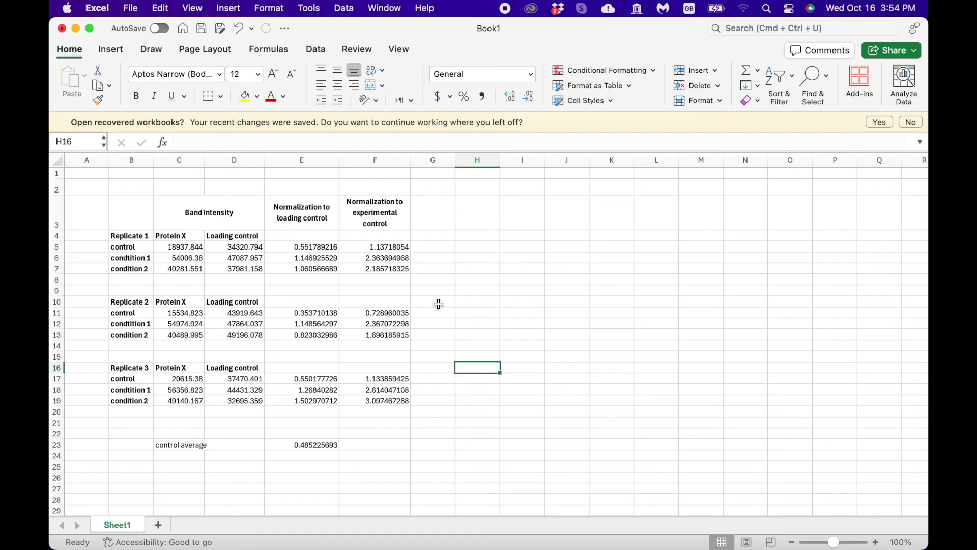